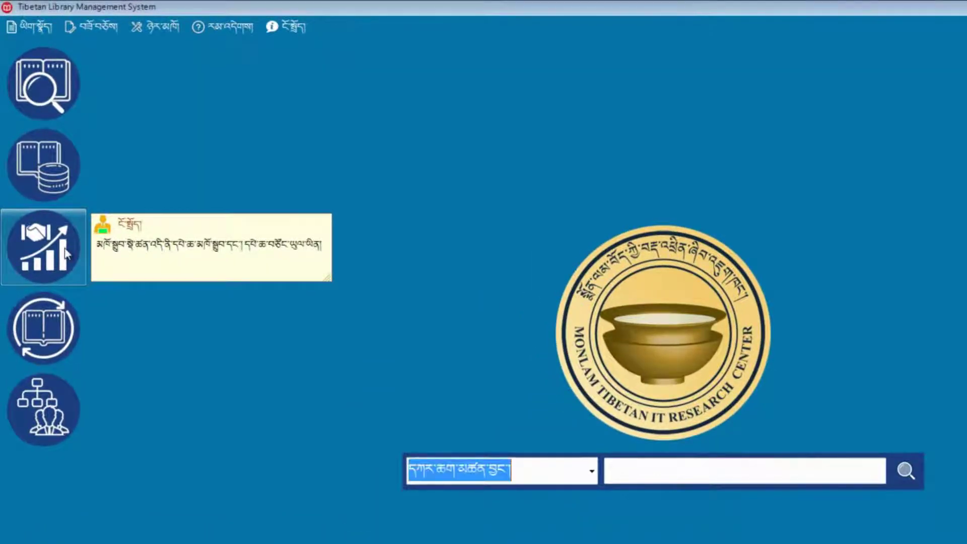
# Start a new purchase entry in Buy Books with language བོད་སྐད། and category ཆོས་ལུགས།
pyautogui.click(65, 251)
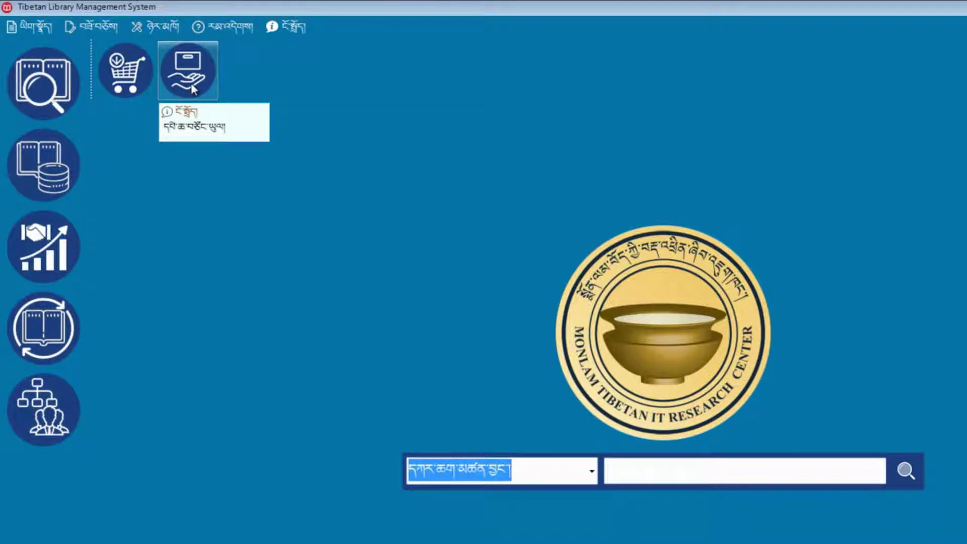
pyautogui.click(132, 83)
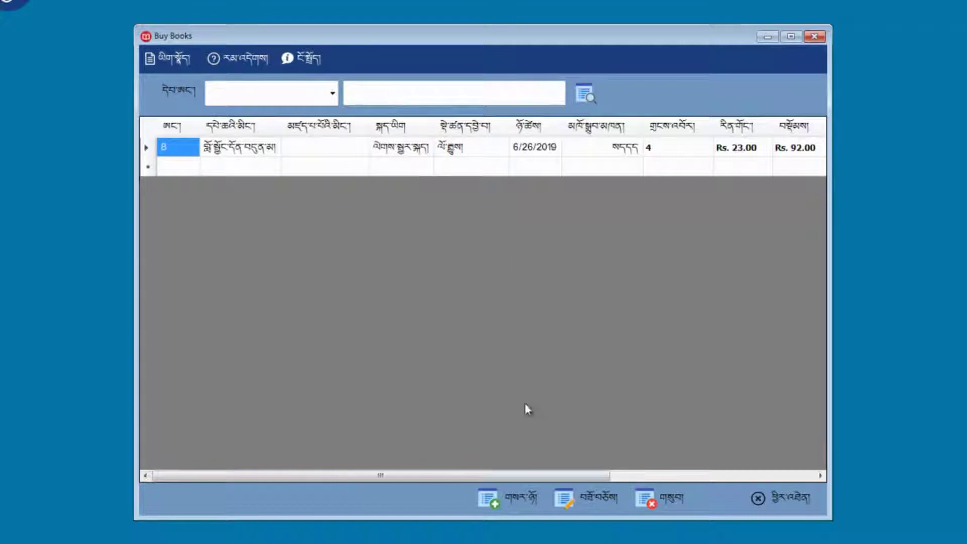
pyautogui.click(515, 498)
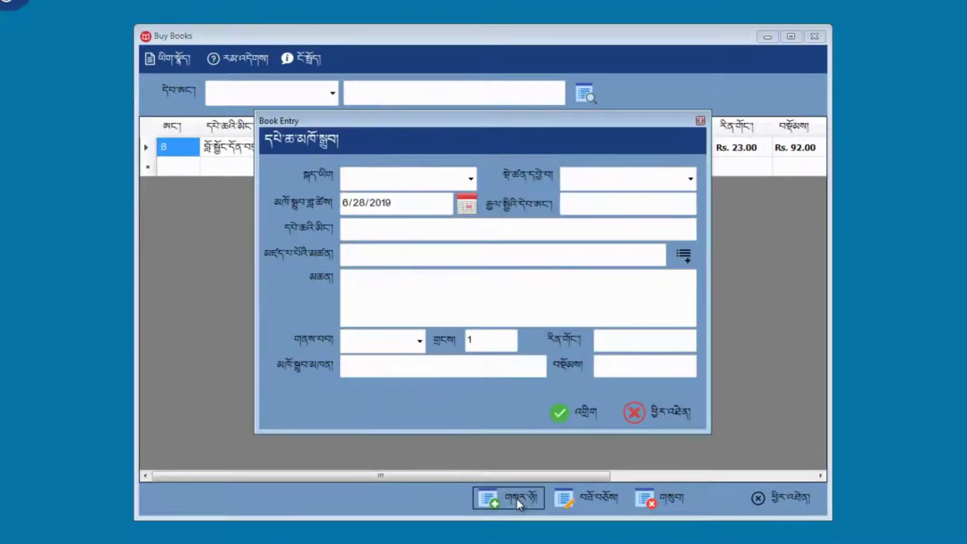
pyautogui.click(471, 180)
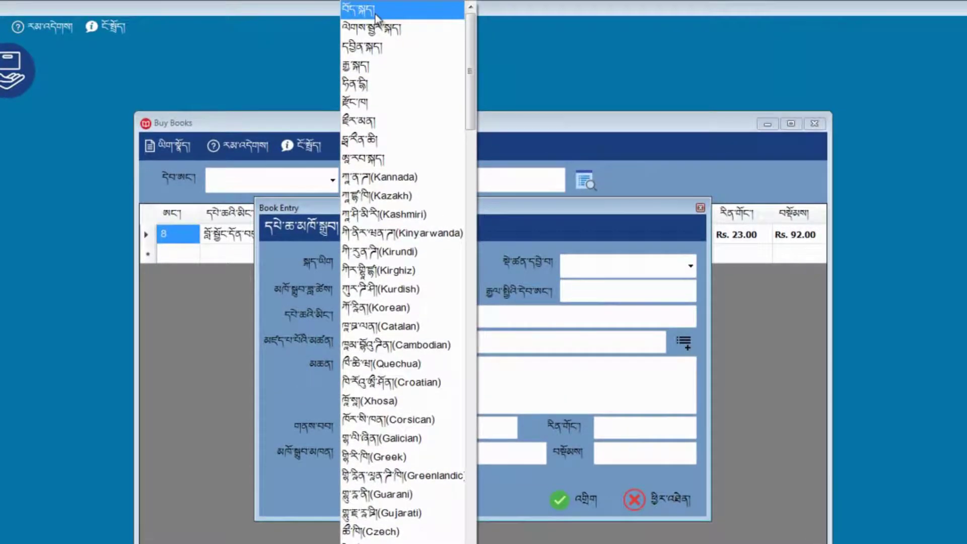
pyautogui.click(376, 11)
pyautogui.click(690, 265)
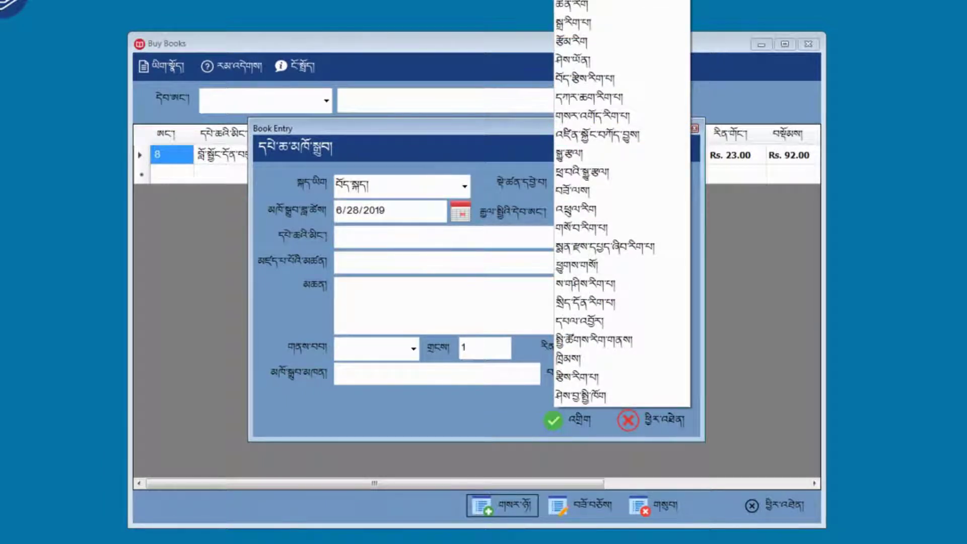
pyautogui.click(577, 0)
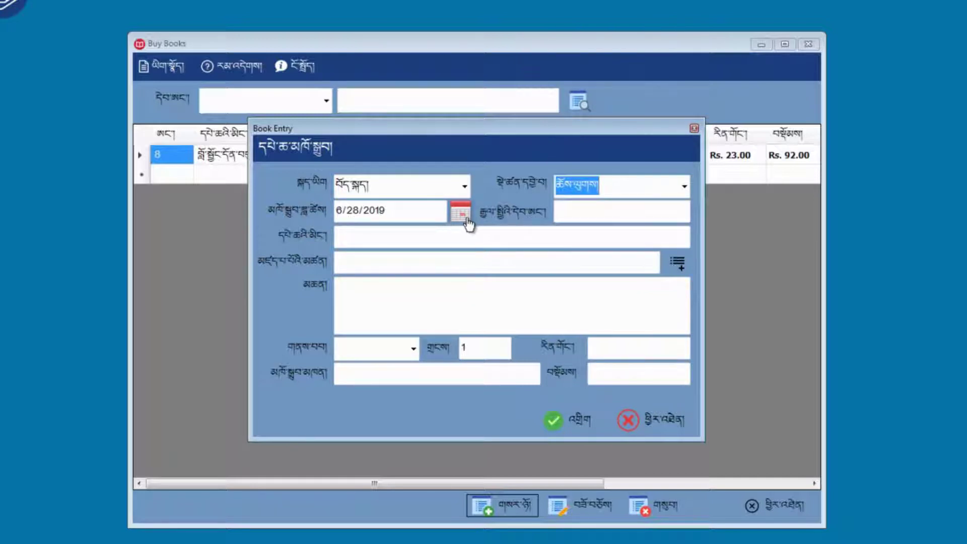
# Enter international book number 875444444 and title ཞལ་འདོན་ཕྱོགས་བསྒྲིགས།, and pick ཤཱཀྱ་ཐུབ་པ། from the author list as the author
pyautogui.click(567, 212)
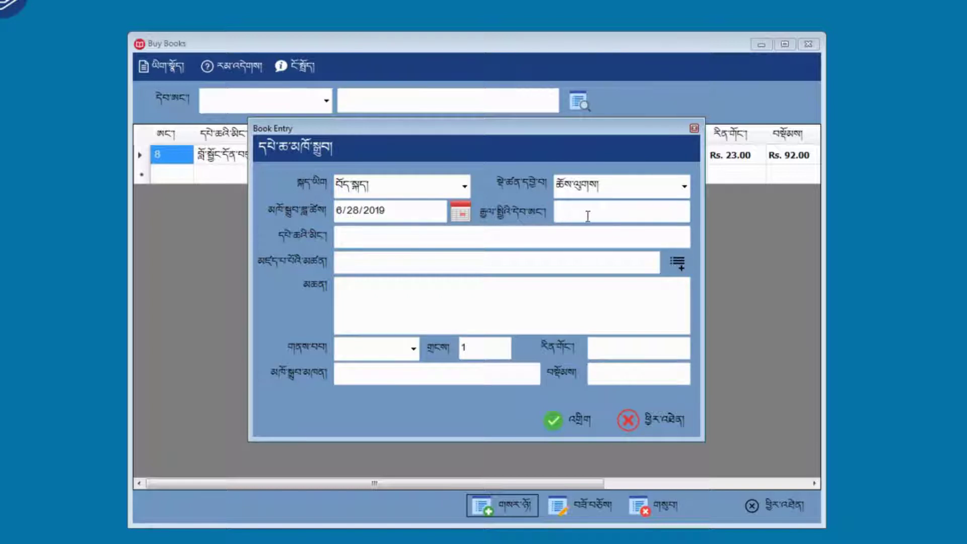
pyautogui.write('875444444')
pyautogui.click(366, 240)
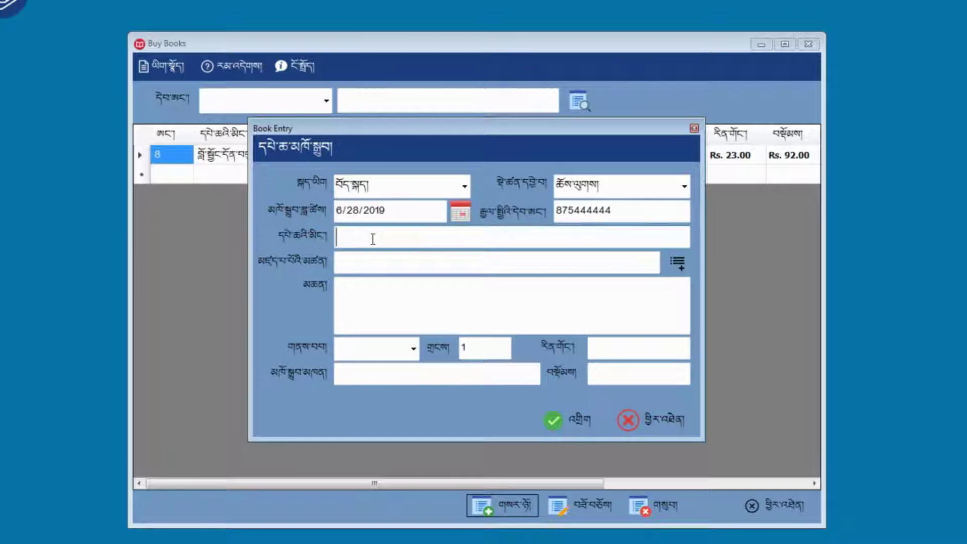
pyautogui.write('ཞལ་འདོན་ཕྱོགས་བསྒྲིགས')
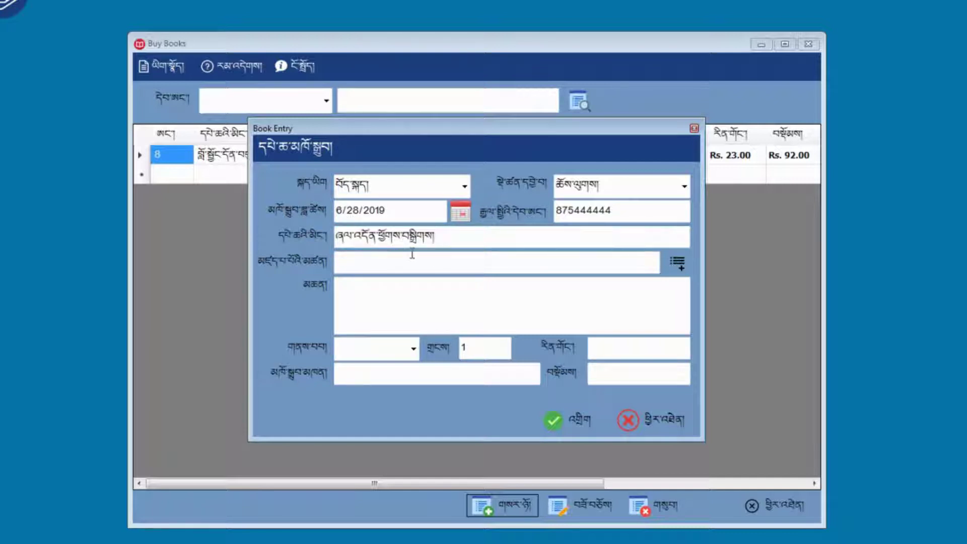
pyautogui.click(678, 262)
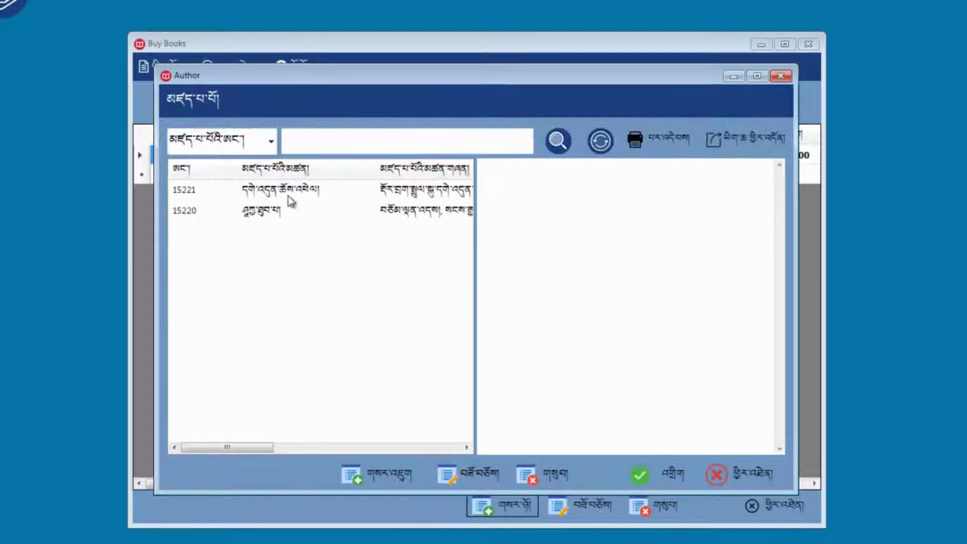
pyautogui.doubleClick(267, 220)
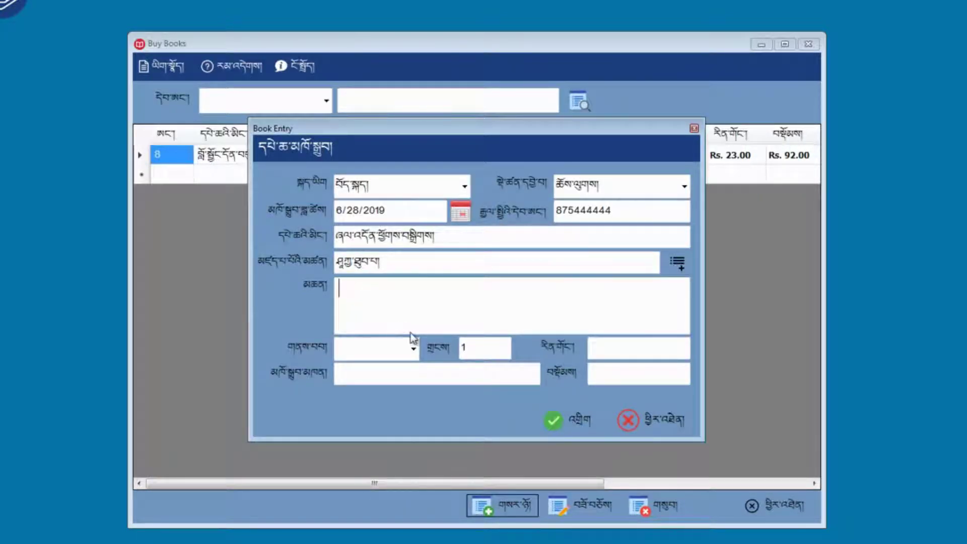
# Set the book's acquisition type to ཉོས་པ། and its price to 134
pyautogui.click(414, 349)
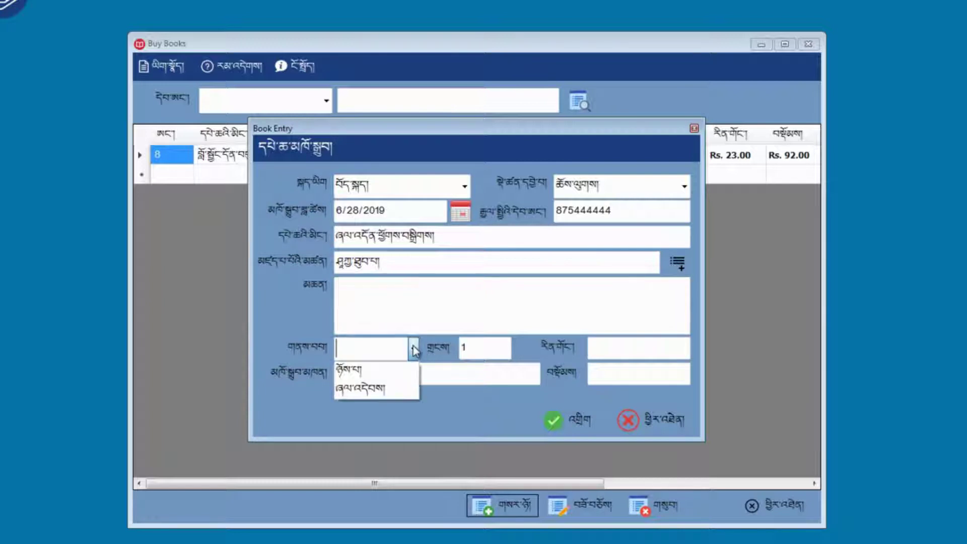
pyautogui.click(376, 368)
pyautogui.click(471, 349)
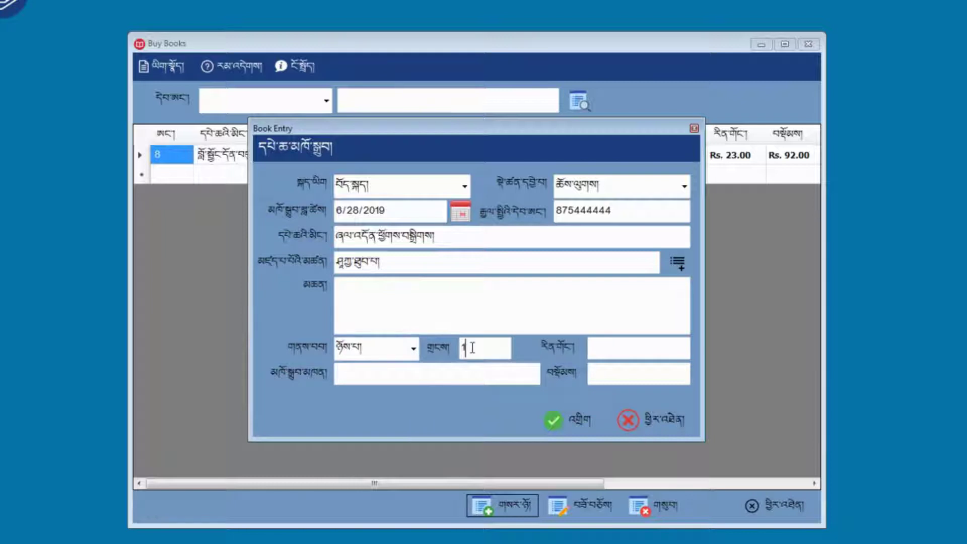
pyautogui.click(603, 351)
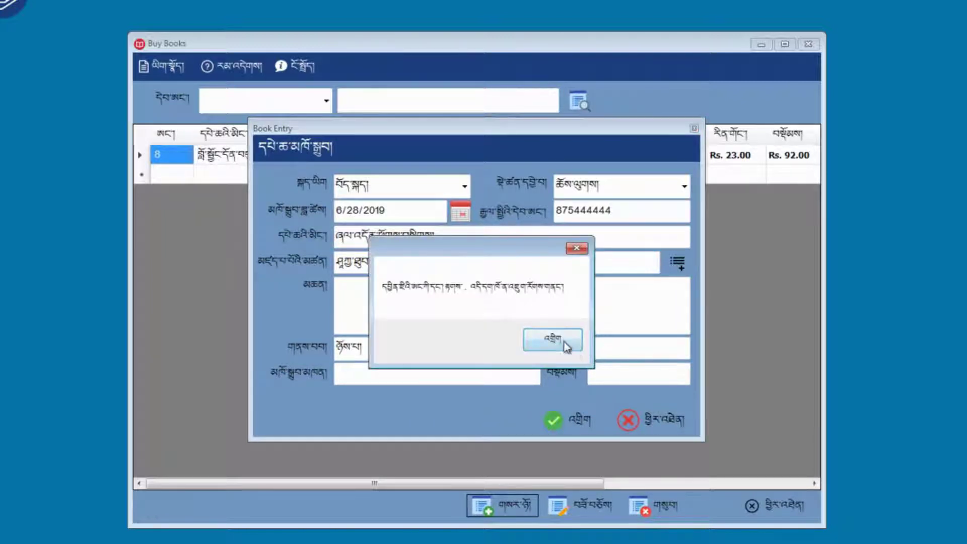
pyautogui.click(566, 345)
pyautogui.write('233')
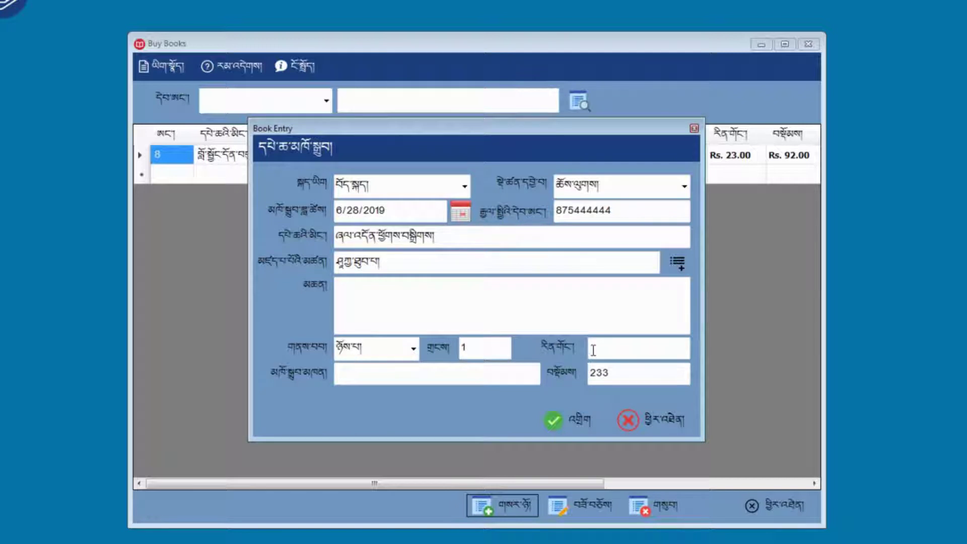
pyautogui.write('134')
# Enter the purchaser's name, save the purchase entry and close the purchase list
pyautogui.click(399, 379)
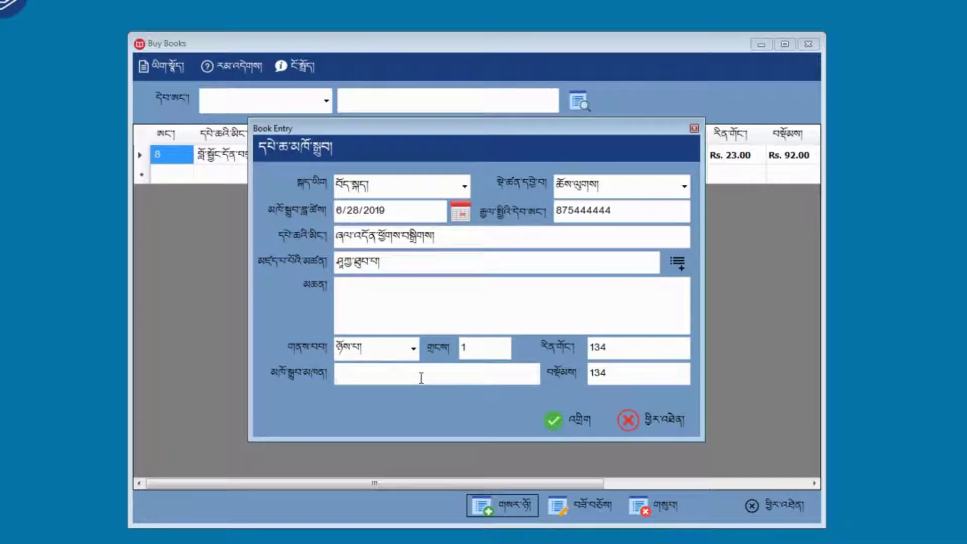
pyautogui.write('བློ་གྲོས')
pyautogui.click(563, 422)
pyautogui.click(497, 340)
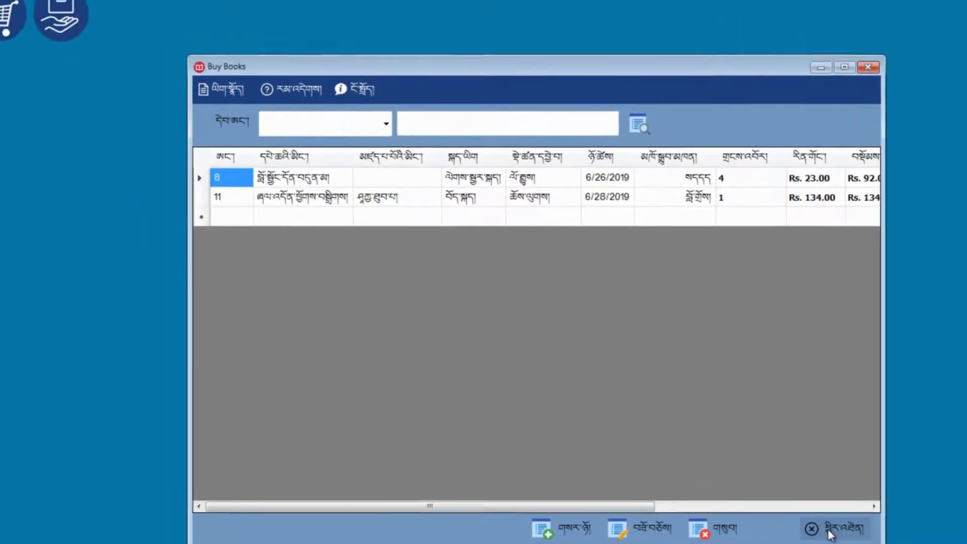
pyautogui.click(768, 505)
# Open the purchased-books list from Main Book Data for adding bought books to the catalogue
pyautogui.click(43, 157)
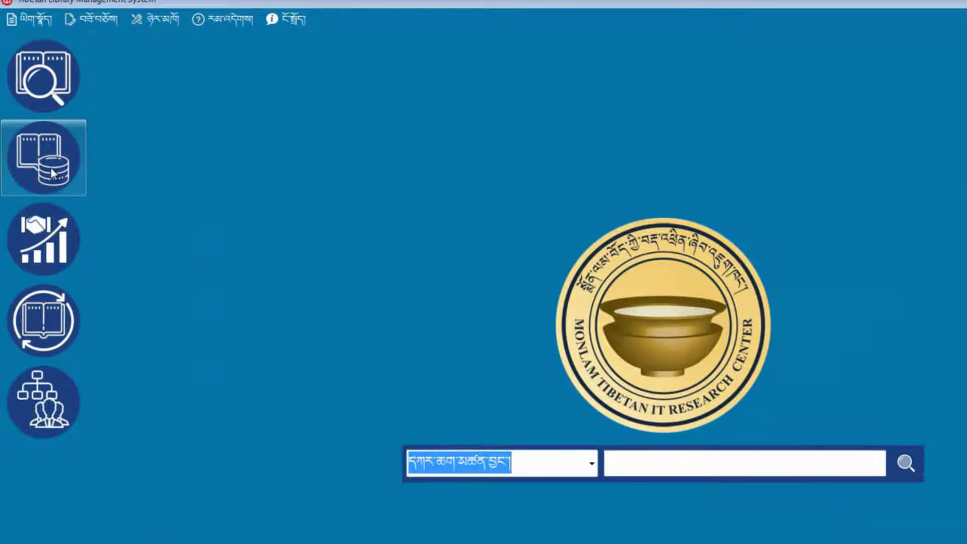
pyautogui.click(184, 65)
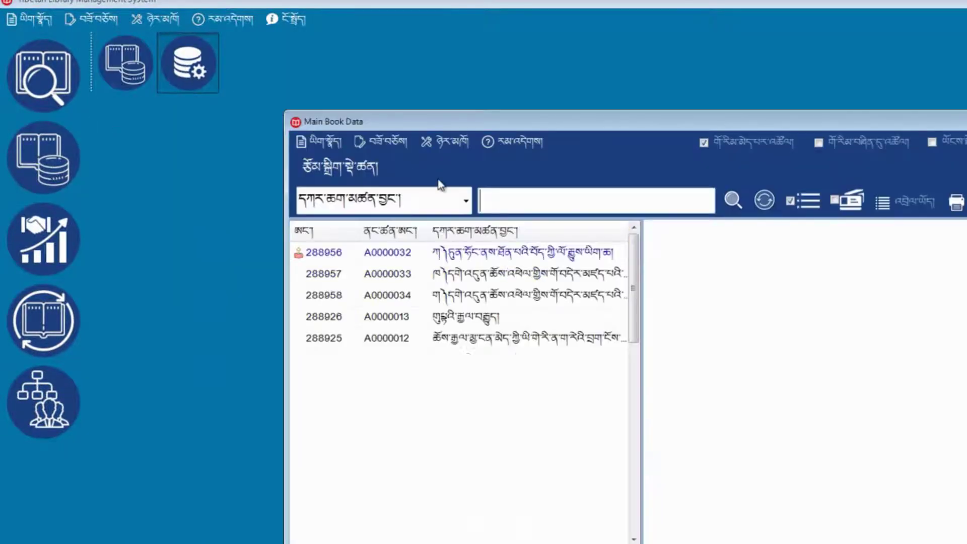
pyautogui.click(436, 143)
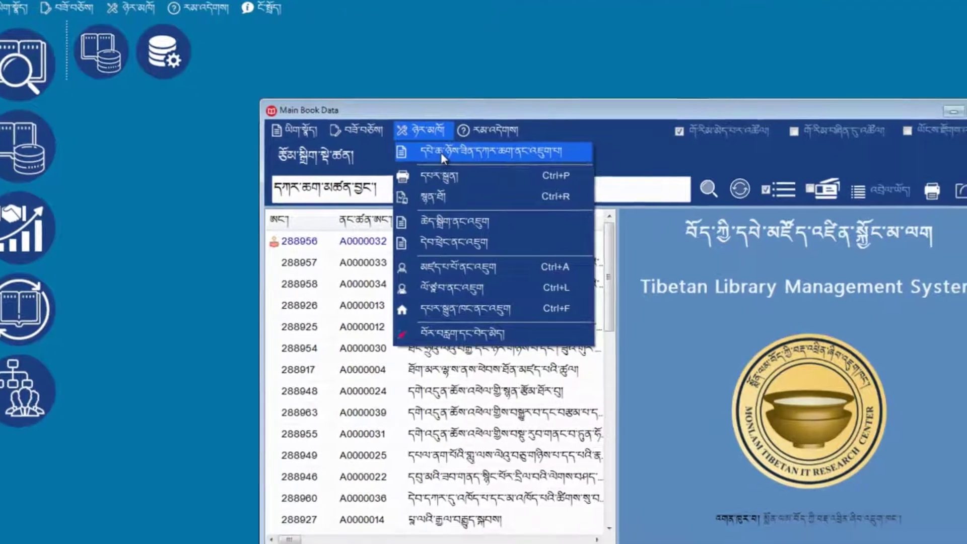
pyautogui.click(466, 164)
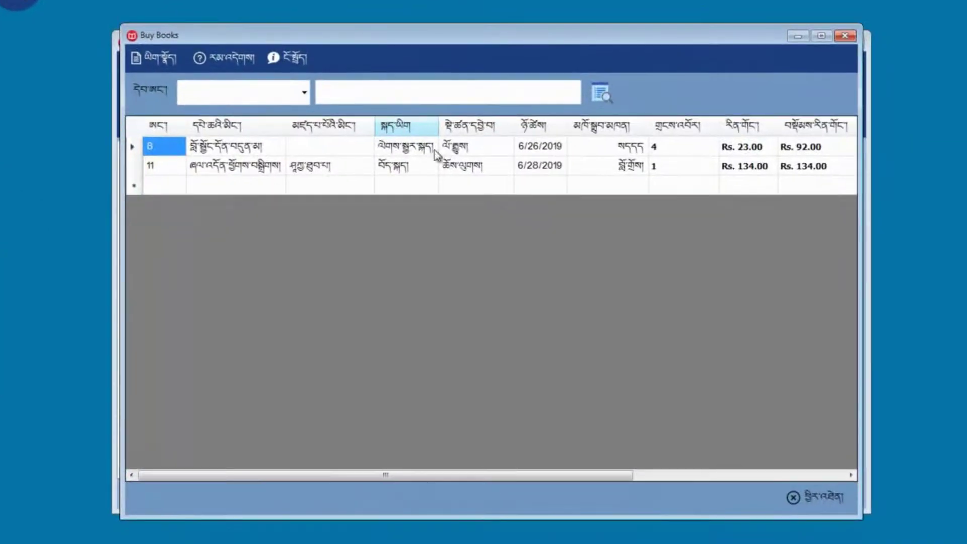
# Start a catalogue entry from the purchased book ཞལ་འདོན་ཕྱོགས་བསྒྲིགས།, pick author ཤཱཀྱ་ཐུབ་པ།, and close the entry and Main Book Data without saving
pyautogui.click(134, 166)
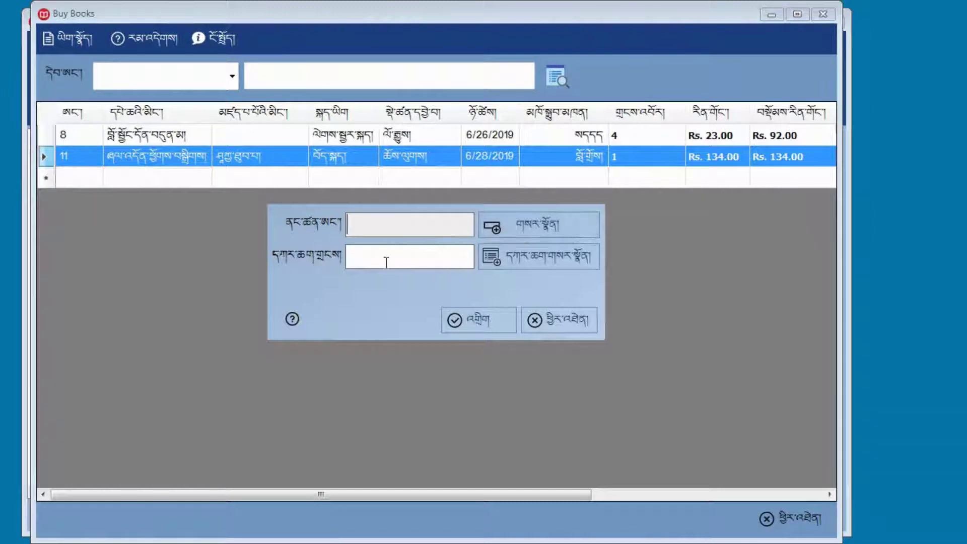
pyautogui.click(534, 225)
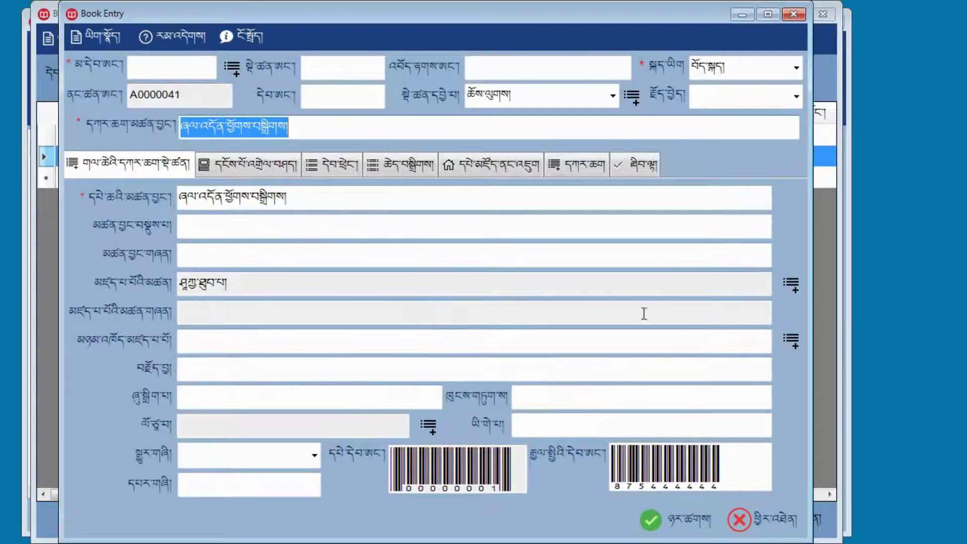
pyautogui.click(784, 285)
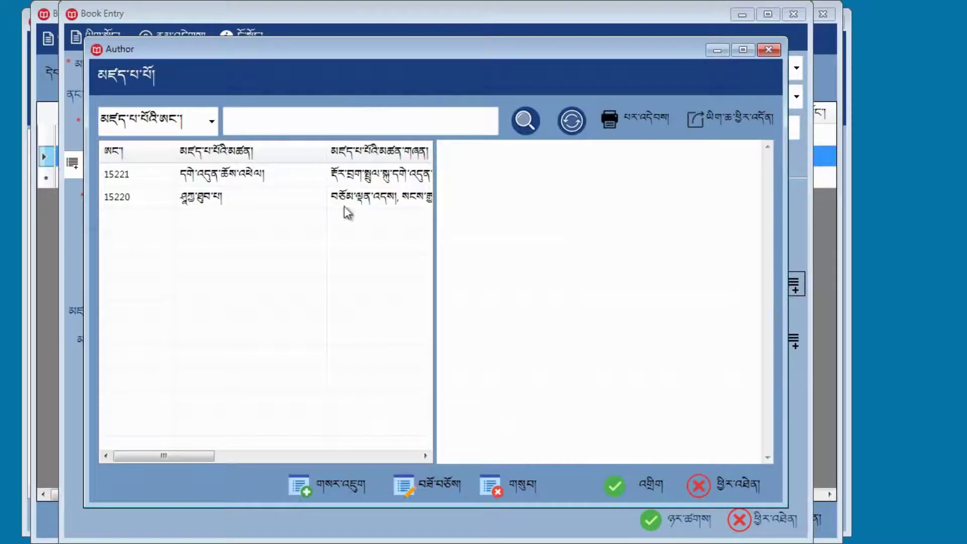
pyautogui.doubleClick(228, 207)
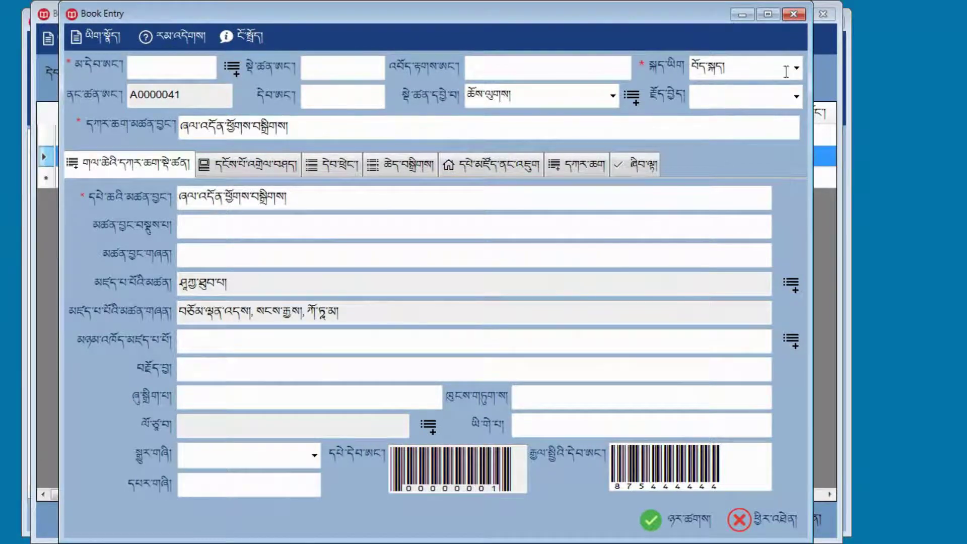
pyautogui.click(797, 17)
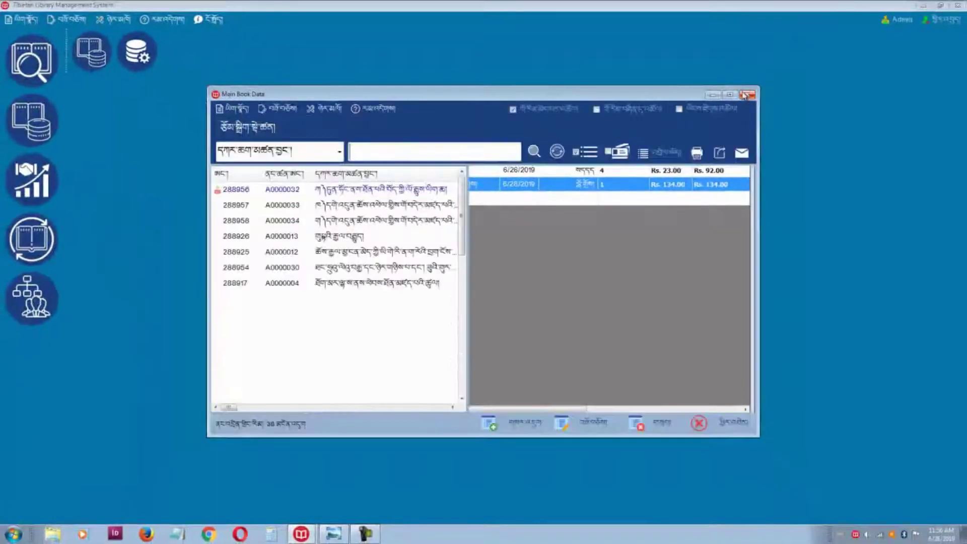
pyautogui.click(745, 95)
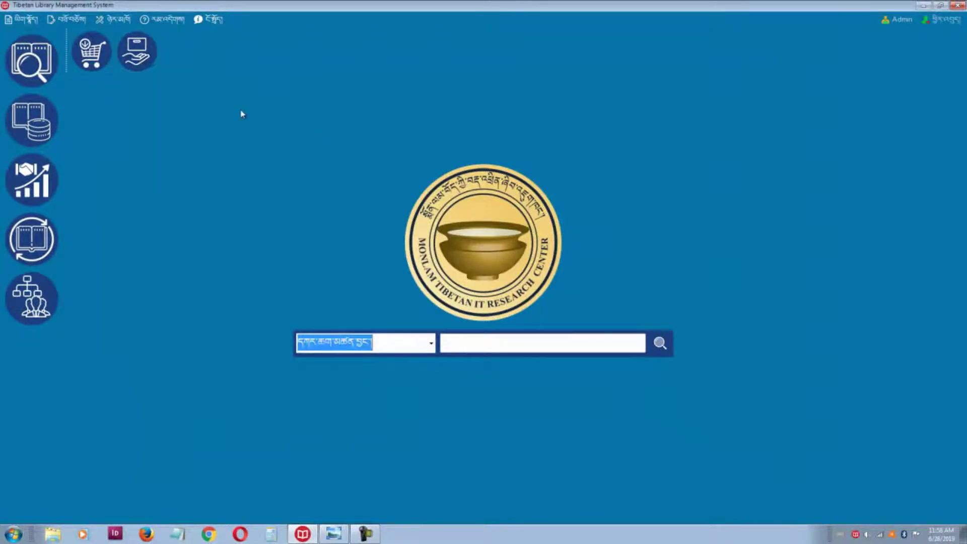
# Open the goods list from the sales order form and start a new item for sale
pyautogui.click(141, 60)
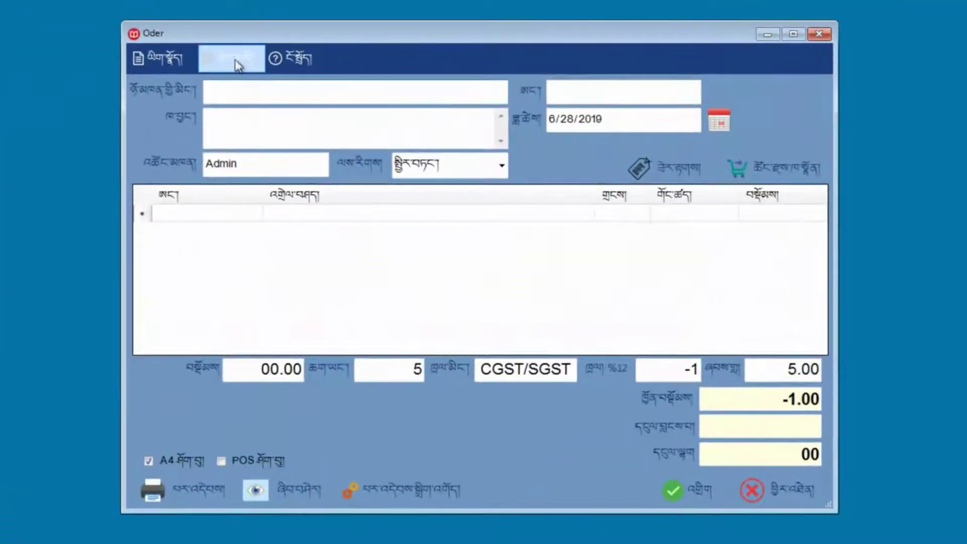
pyautogui.click(237, 65)
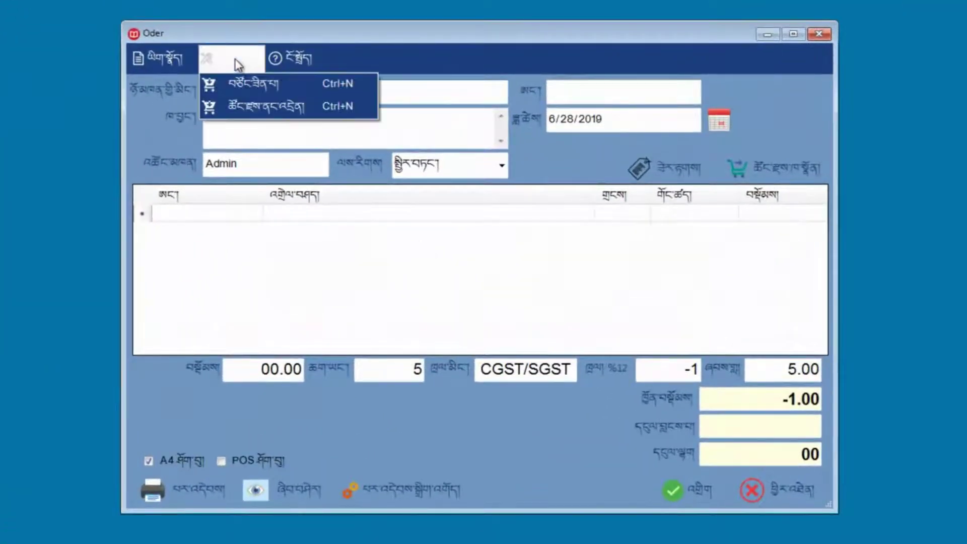
pyautogui.click(267, 107)
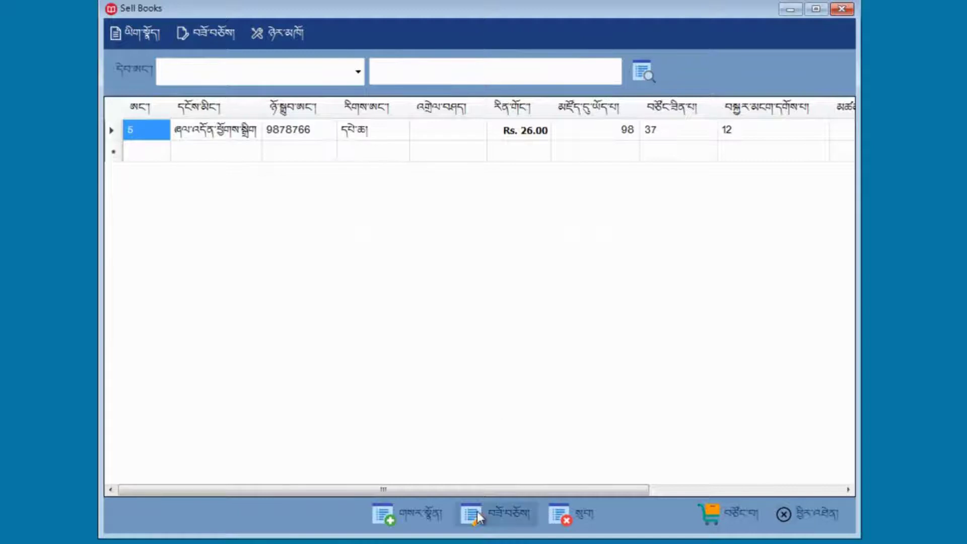
pyautogui.click(420, 517)
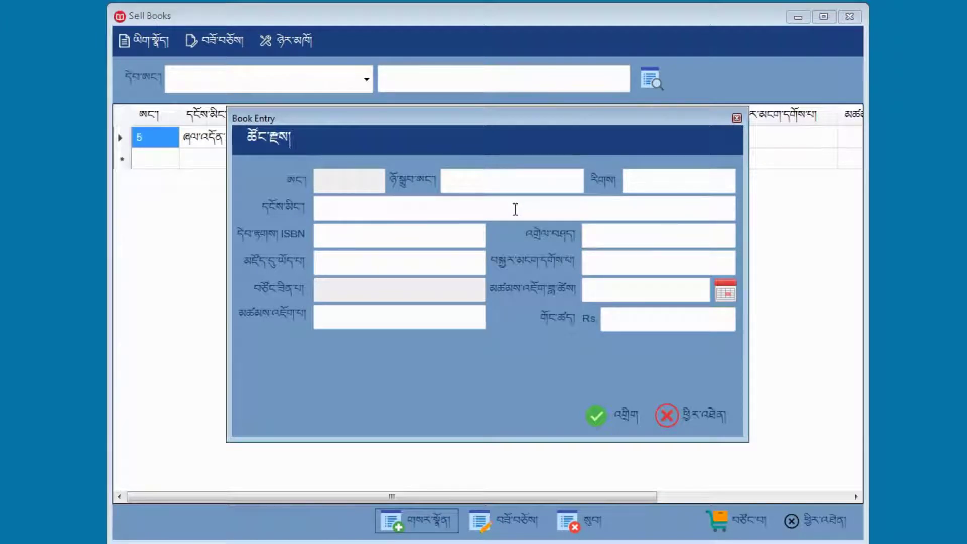
# Enter the new sale item's purchase number and set its type to དཔེ་དེབ།
pyautogui.write('དད')
pyautogui.moveTo(463, 182); pyautogui.dragTo(439, 182)
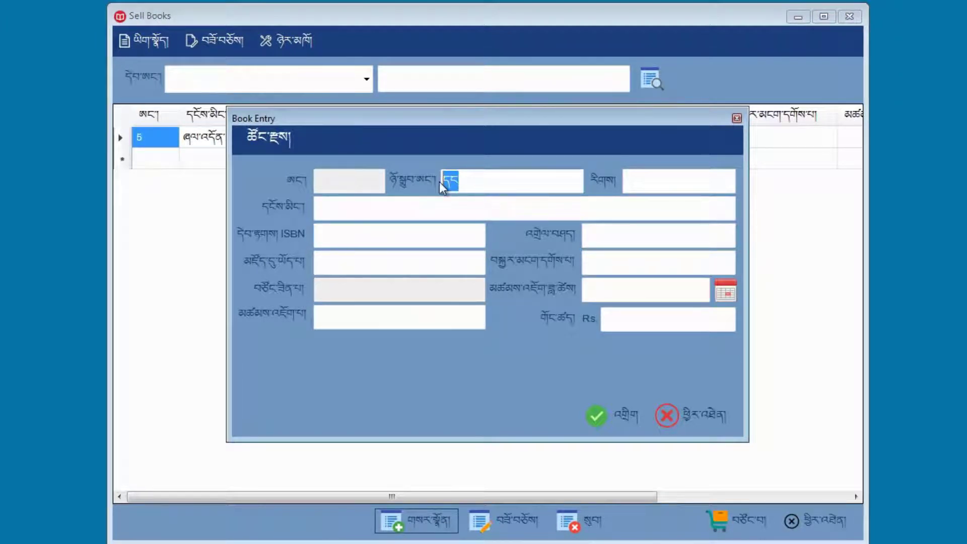
pyautogui.write('ད')
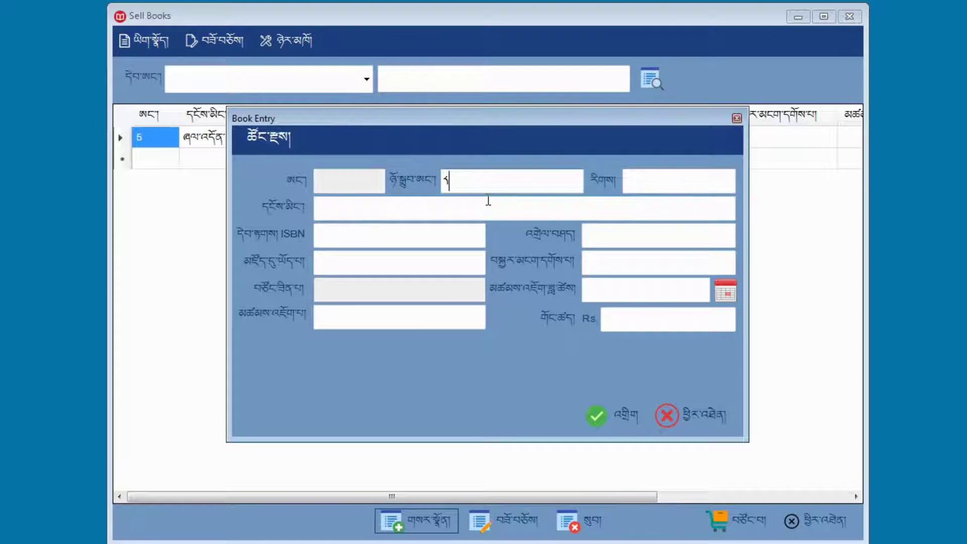
pyautogui.press('BackSpace')
pyautogui.write('677777')
pyautogui.click(626, 180)
pyautogui.write('df')
pyautogui.doubleClick(651, 182)
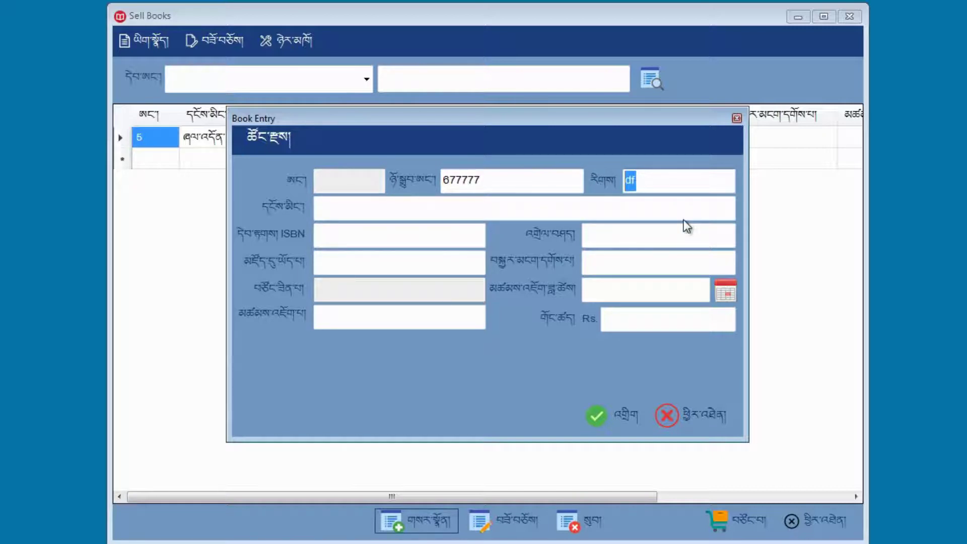
pyautogui.write('དཔེ་དེབ།')
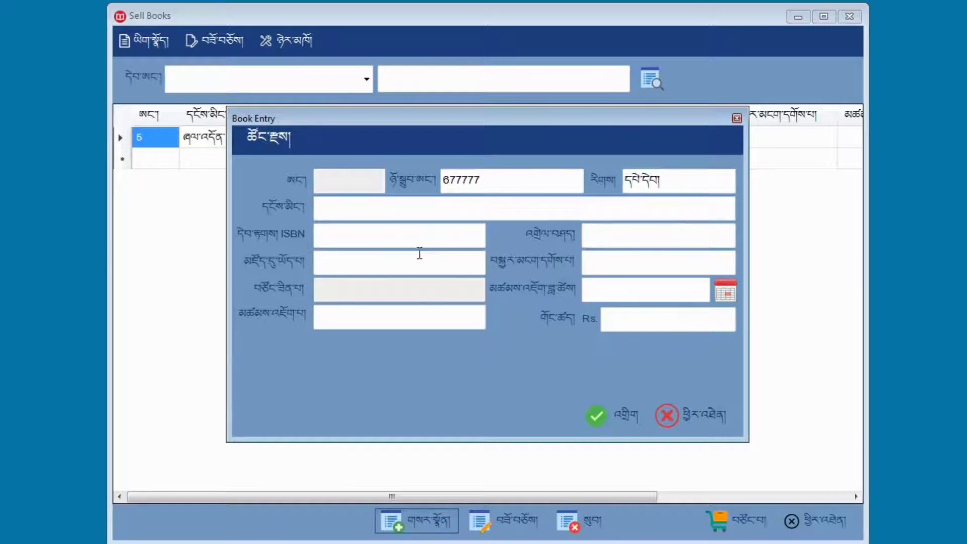
# Enter the title མདོ་མཛངས་བླུན།, ISBN 665677 and a stock quantity of 100 for the new sale item
pyautogui.press('Tab')
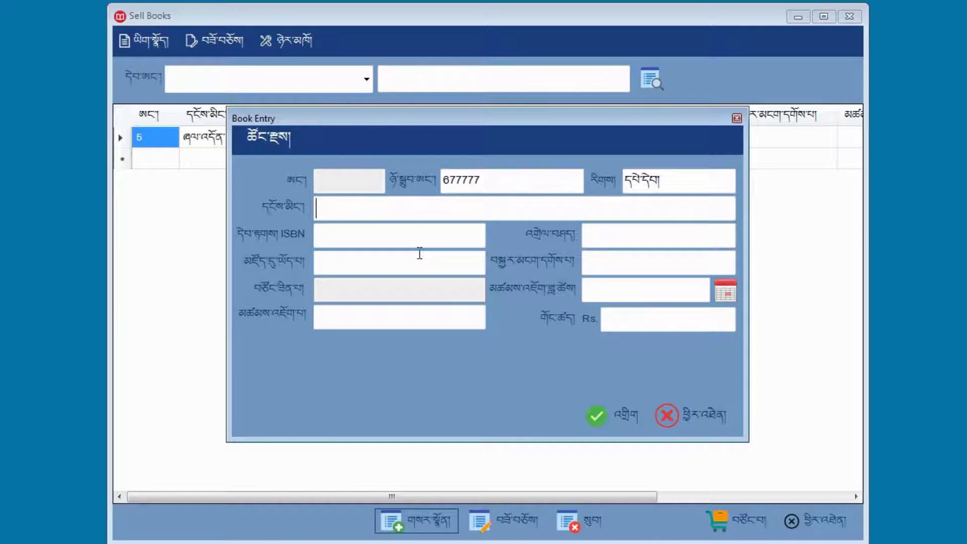
pyautogui.write('མདོ་མཛངས་བླུན།')
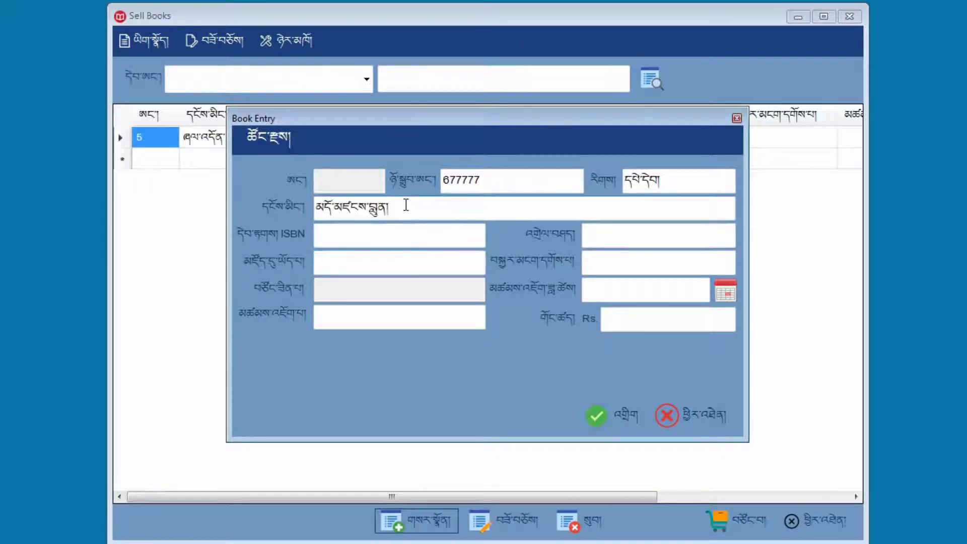
pyautogui.click(347, 239)
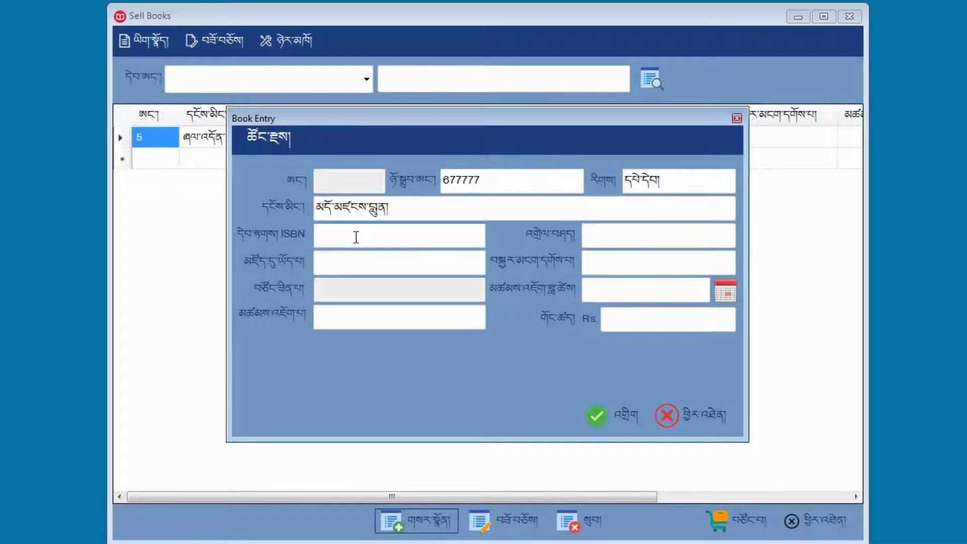
pyautogui.write('665677')
pyautogui.click(374, 262)
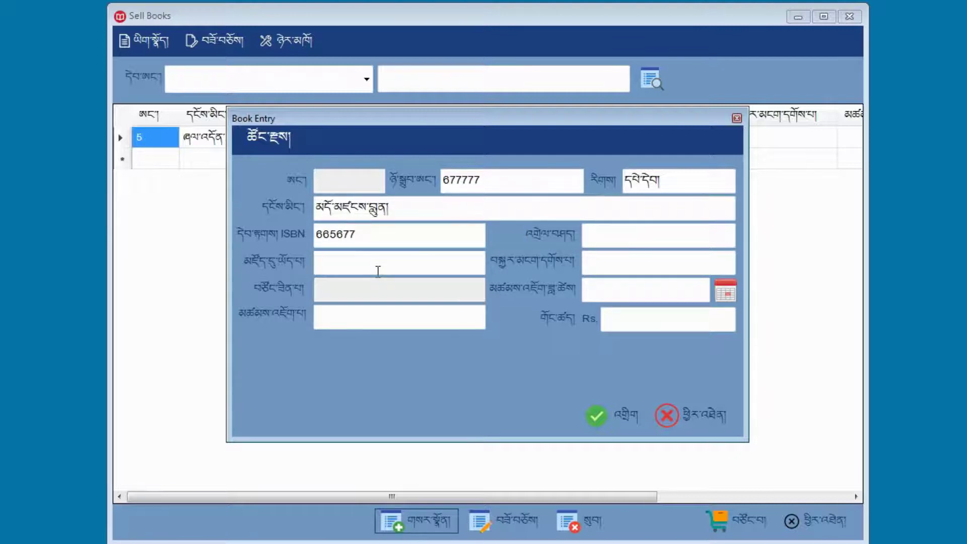
pyautogui.write('100')
# Set the sale item's date to 6/28/2019 and its price to Rs. 123, and save the item
pyautogui.click(615, 269)
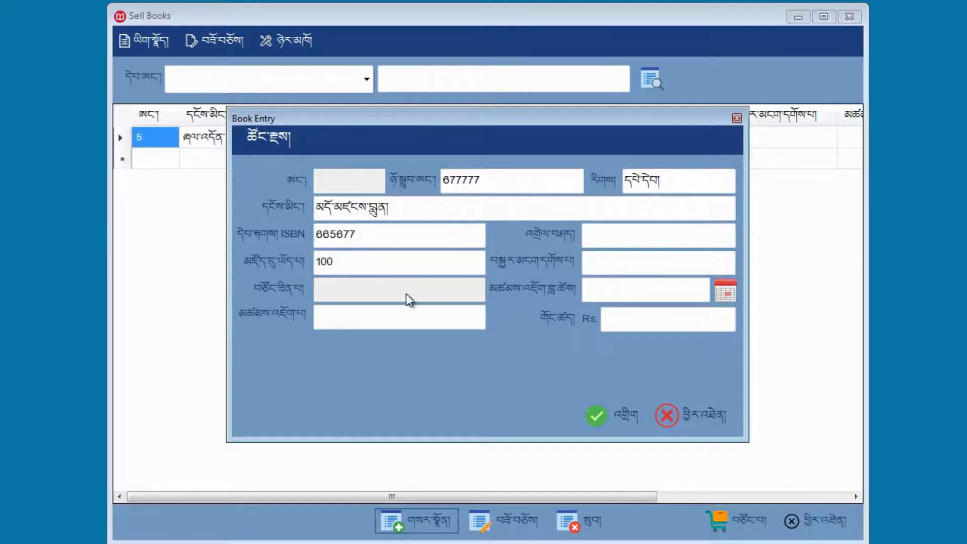
pyautogui.click(729, 301)
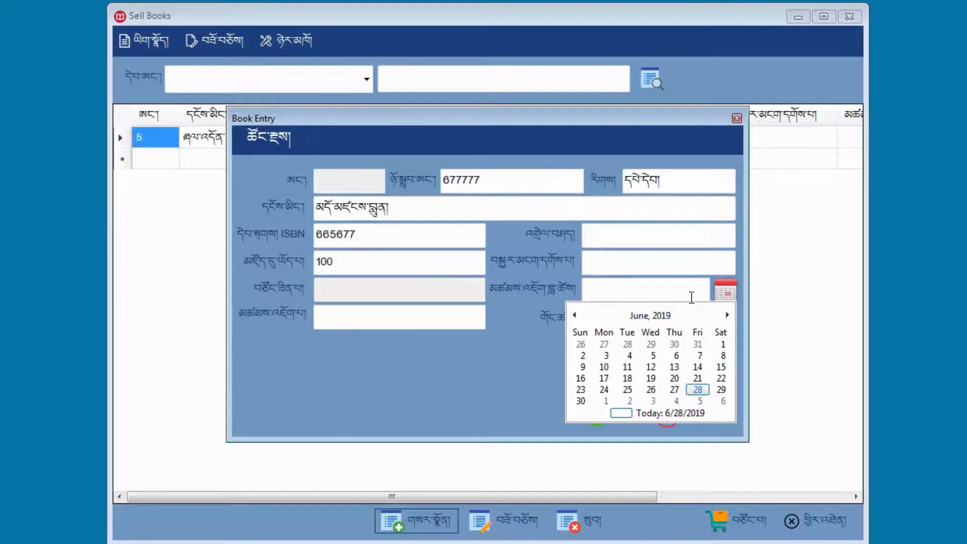
pyautogui.click(698, 390)
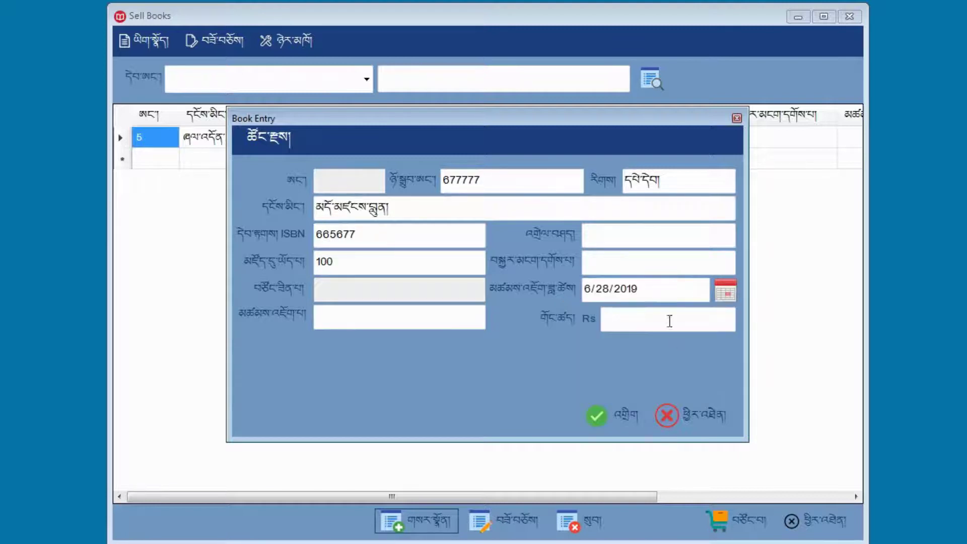
pyautogui.click(629, 321)
pyautogui.write('123')
pyautogui.click(600, 415)
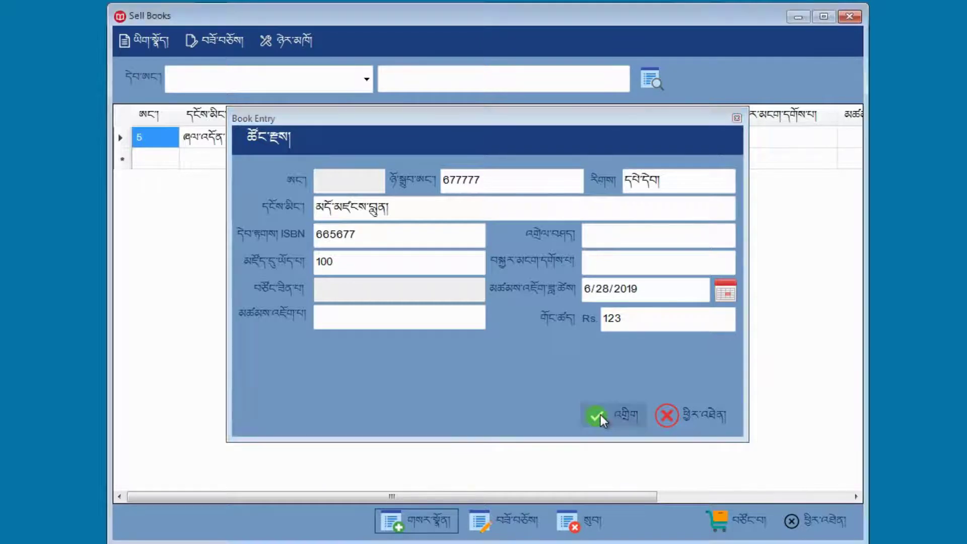
pyautogui.click(525, 347)
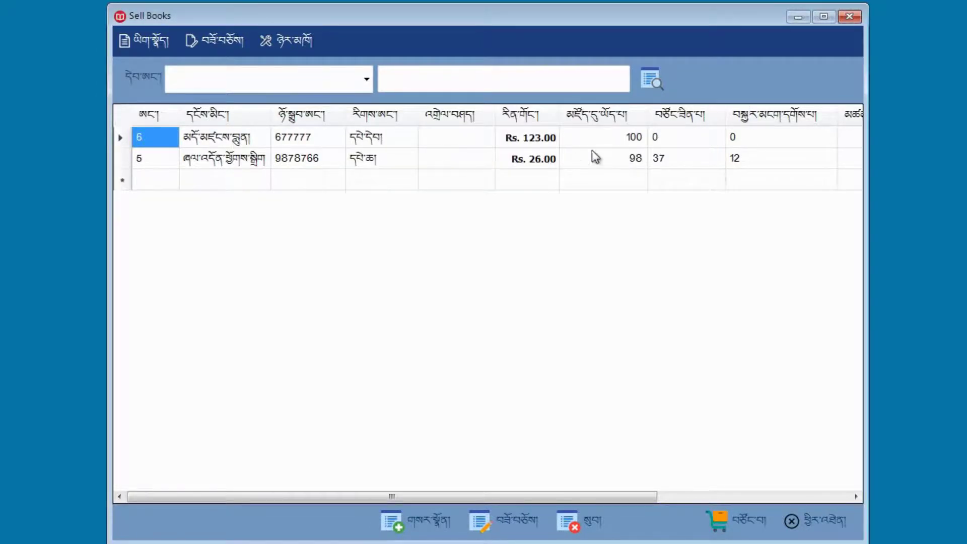
# Check the new item's stock and ISBN in the goods list and return to the sales order form
pyautogui.click(632, 143)
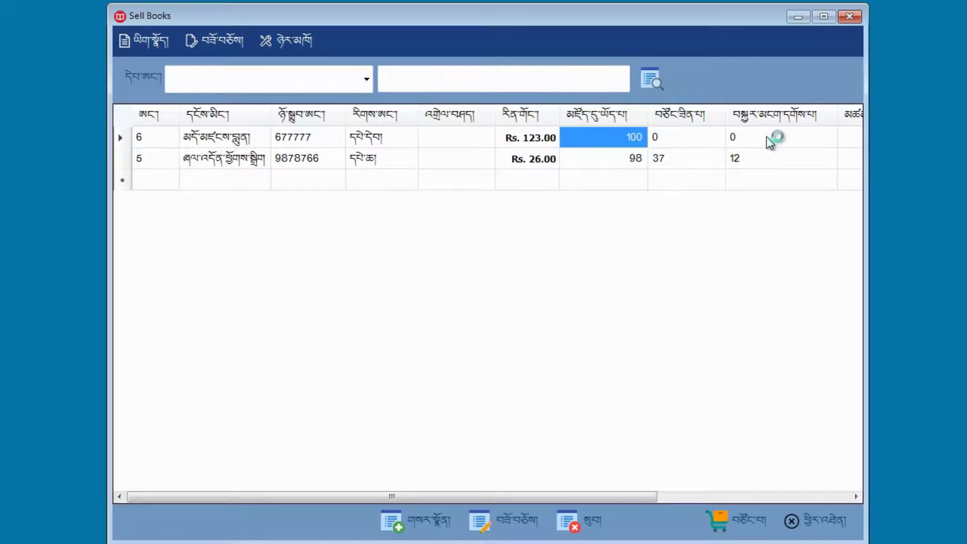
pyautogui.moveTo(611, 501); pyautogui.dragTo(827, 506)
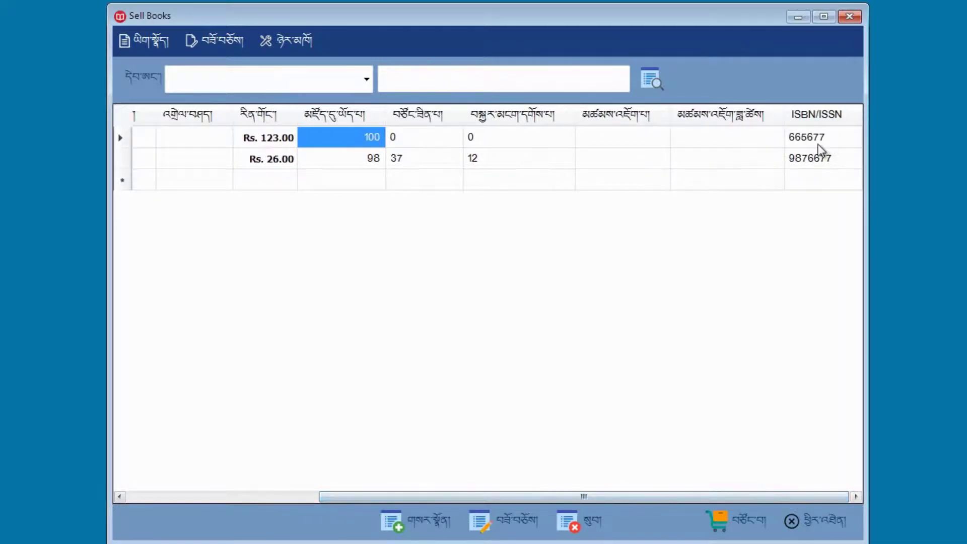
pyautogui.click(834, 521)
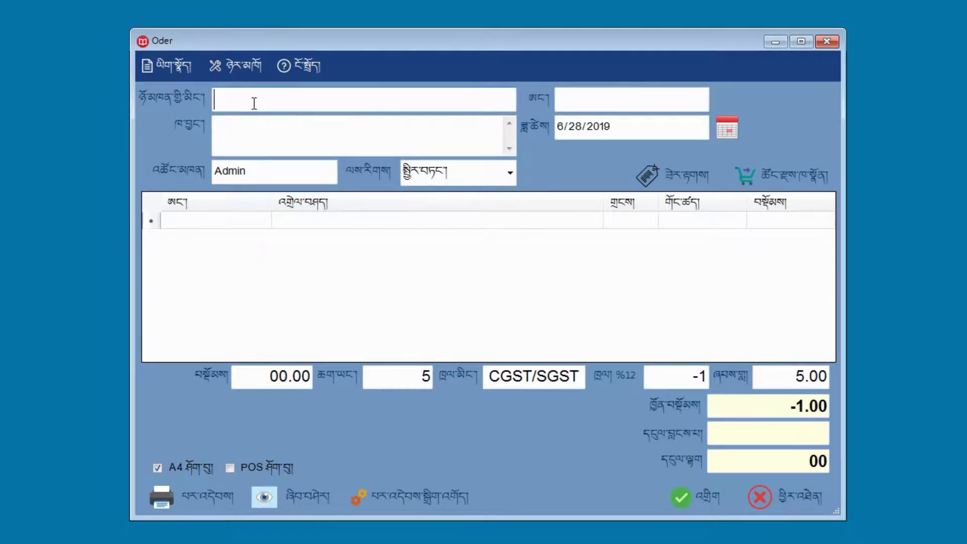
# Enter the customer's name on the order and add the book མདོ་མཛངས་བླུན། from the goods list
pyautogui.write('lobsang')
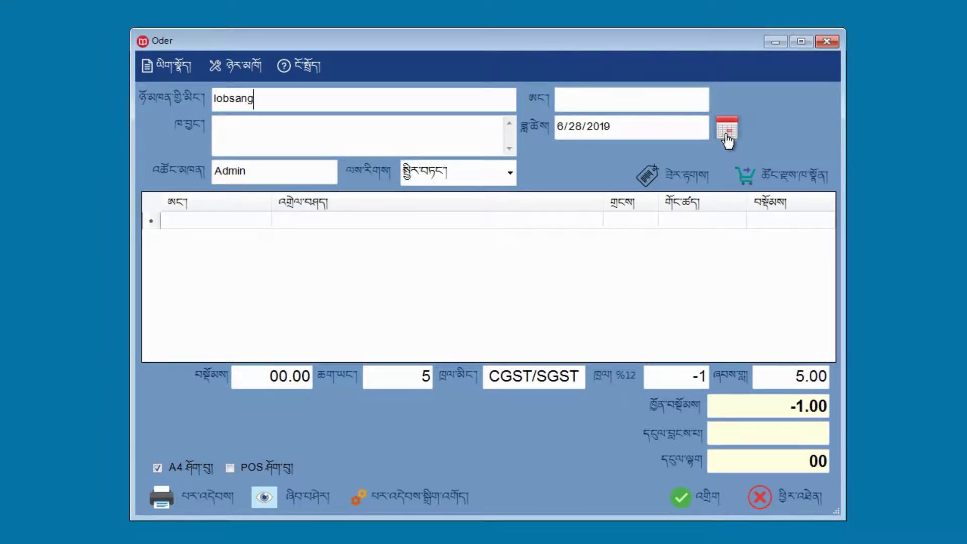
pyautogui.click(764, 184)
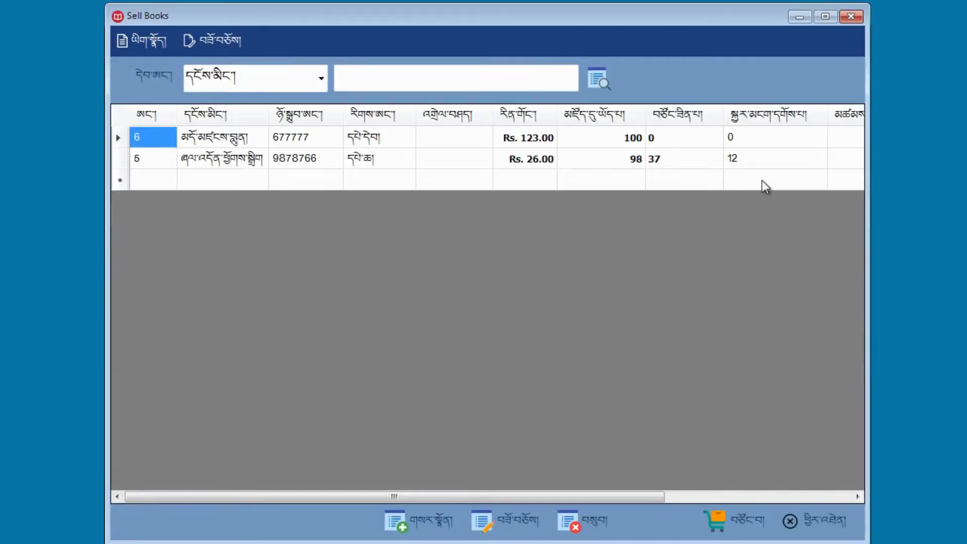
pyautogui.click(313, 138)
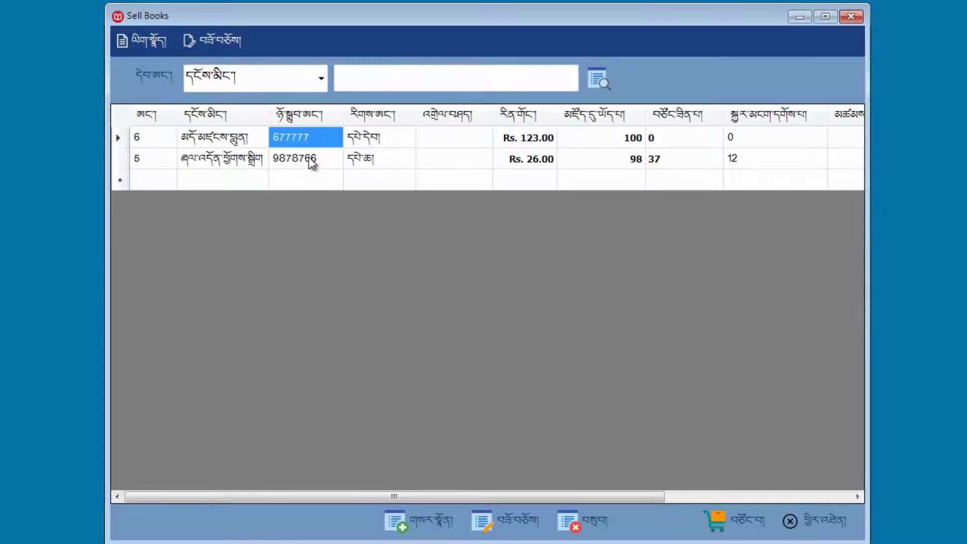
pyautogui.click(311, 160)
pyautogui.click(310, 158)
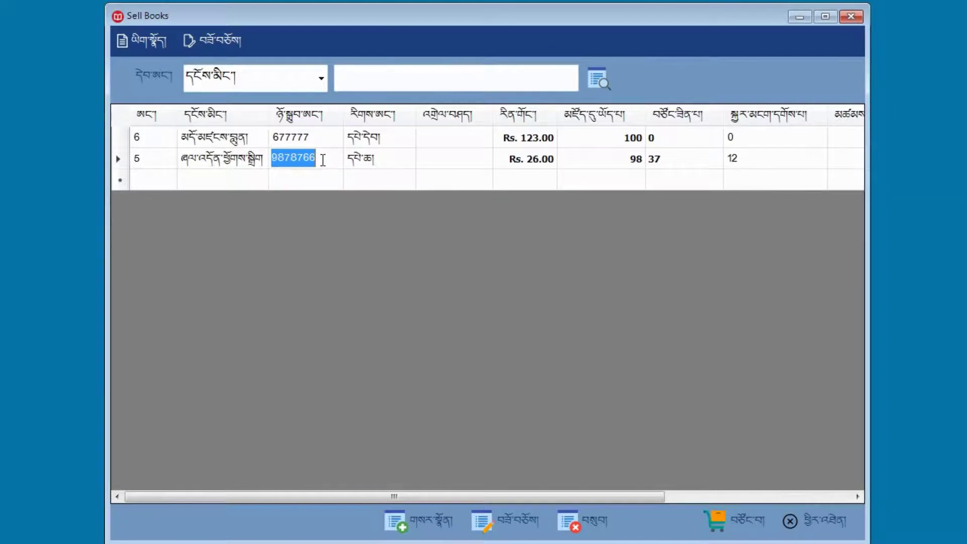
pyautogui.doubleClick(122, 135)
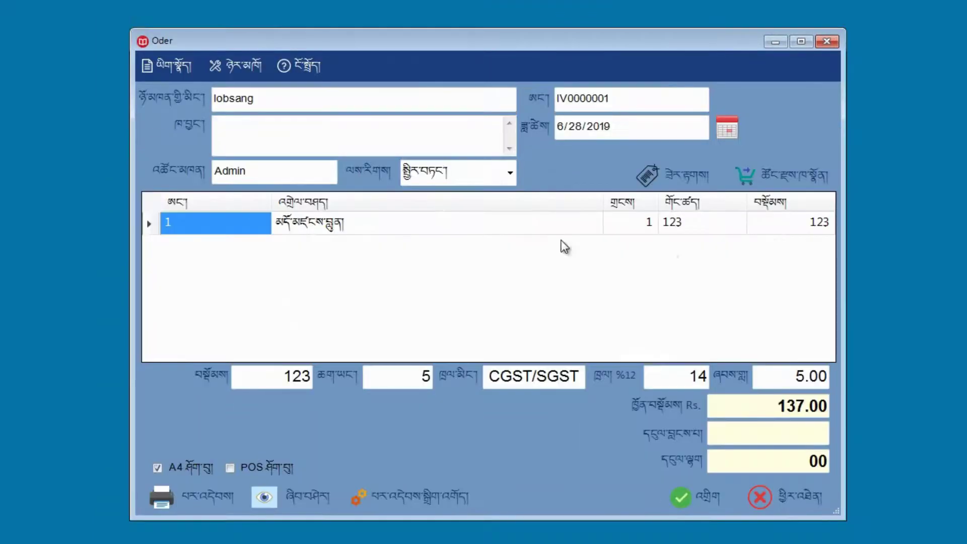
# Add the book ཞལ་འདོན་ཕྱོགས་སྒྲིག to the order by barcode entry and set its quantity to 12
pyautogui.click(660, 177)
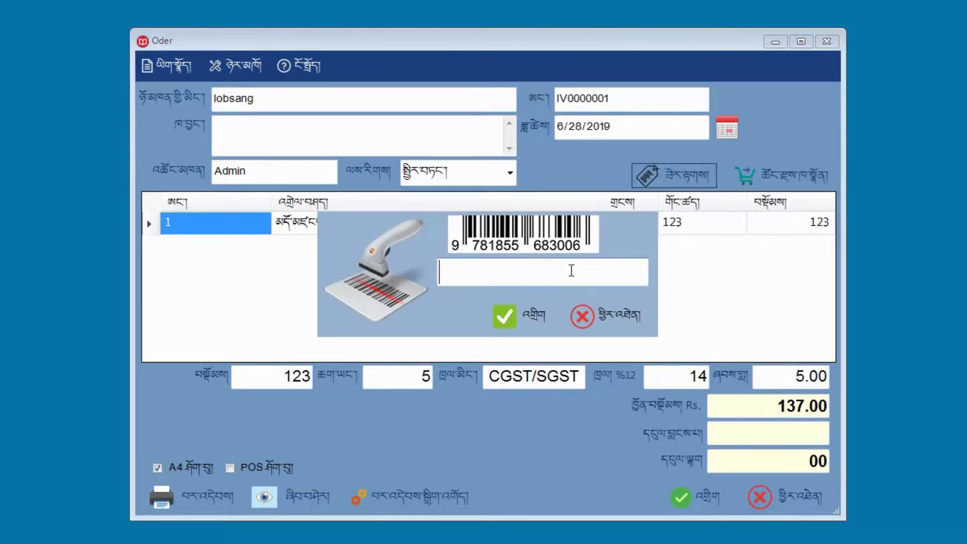
pyautogui.write('9781855683006')
pyautogui.press('Return')
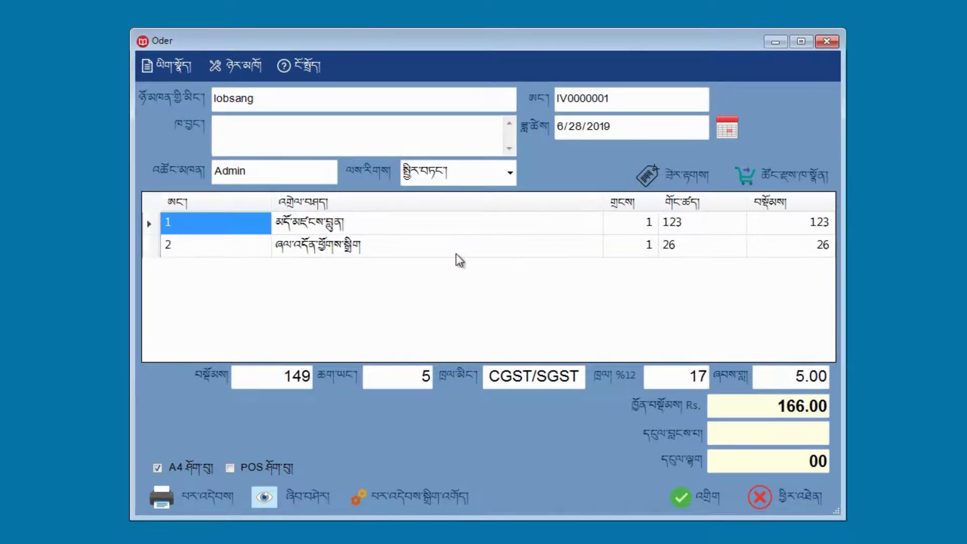
pyautogui.click(649, 247)
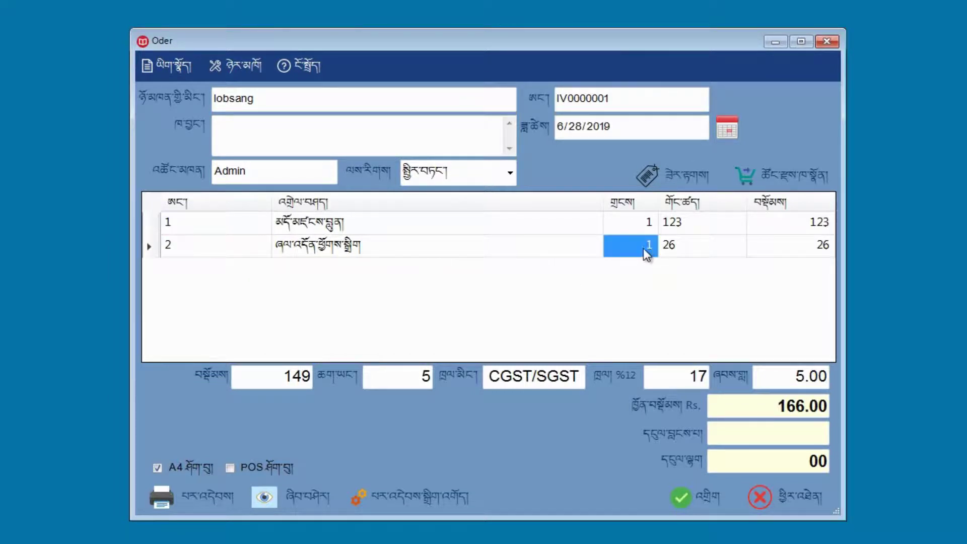
pyautogui.click(650, 247)
pyautogui.write('12')
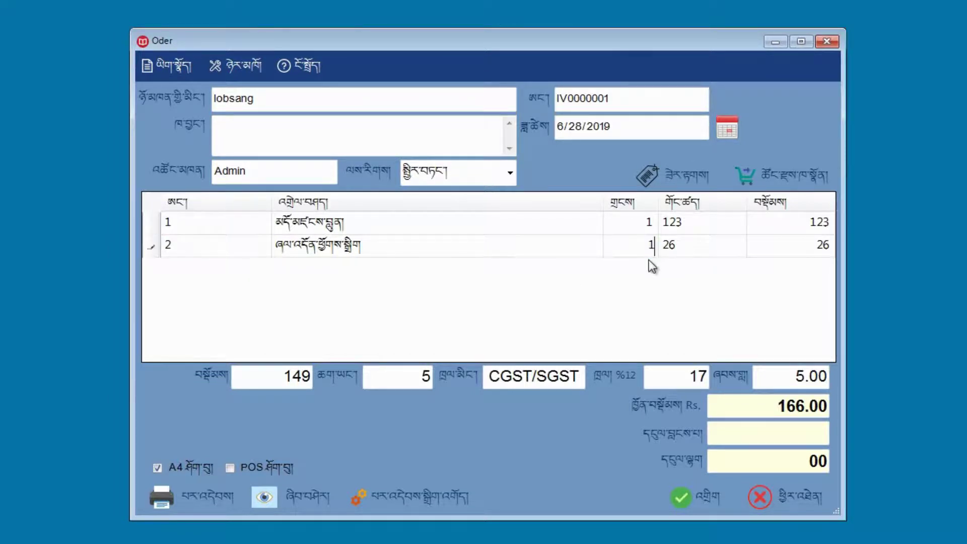
pyautogui.click(631, 231)
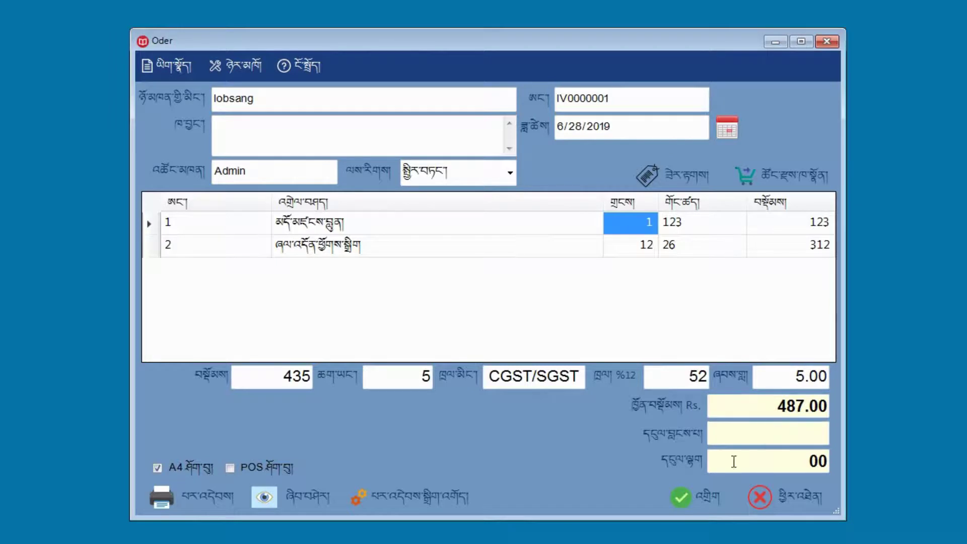
# Enter 500 as the amount received from the customer and calculate the balance
pyautogui.click(795, 434)
pyautogui.write('500')
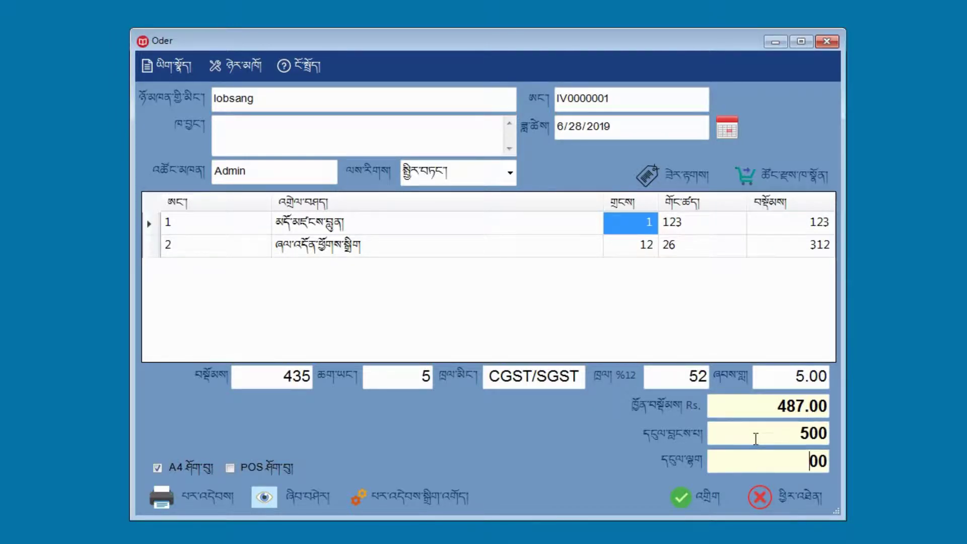
pyautogui.click(760, 437)
pyautogui.click(760, 437)
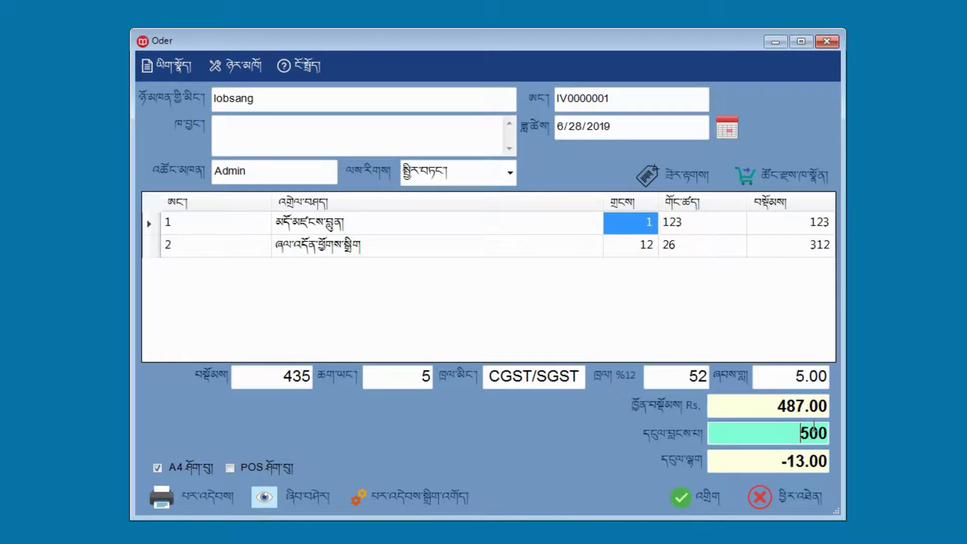
# Try a received amount of 400 to see the shortfall, and restore the amount to 500
pyautogui.moveTo(826, 433); pyautogui.dragTo(803, 433)
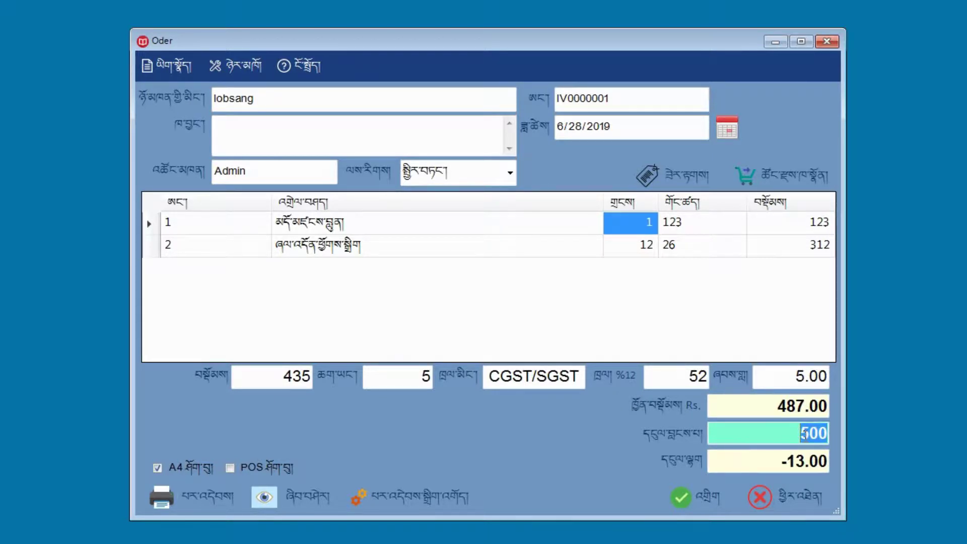
pyautogui.write('400')
pyautogui.press('Return')
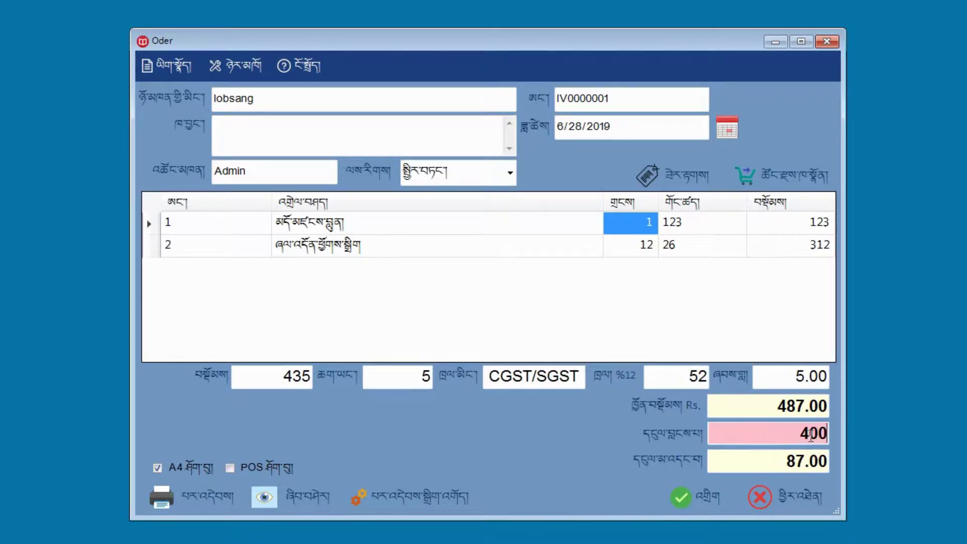
pyautogui.moveTo(810, 435); pyautogui.dragTo(799, 433)
pyautogui.write('5')
pyautogui.press('Return')
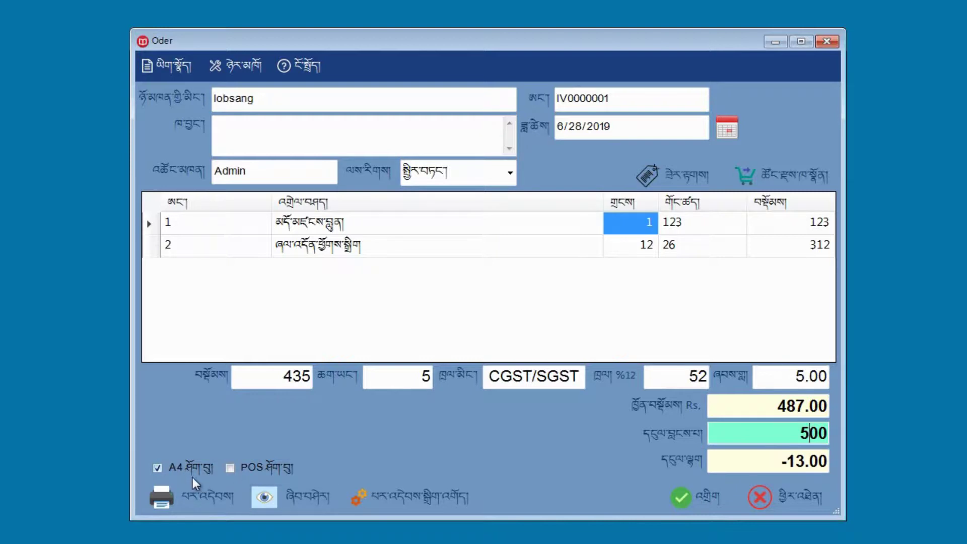
# Preview the A4 invoice, review its items, discount, tax and total due, and close the preview
pyautogui.click(276, 497)
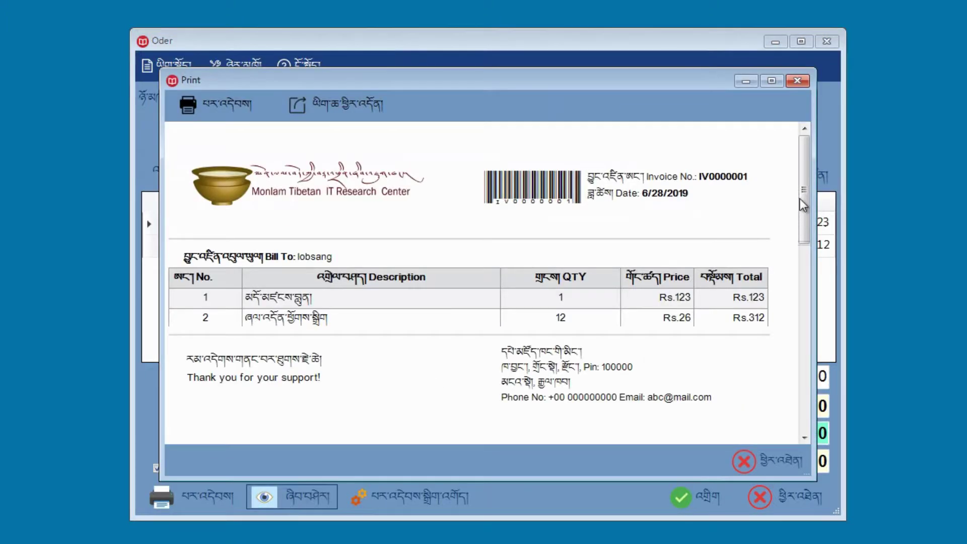
pyautogui.moveTo(803, 205)
pyautogui.mouseDown()
pyautogui.moveTo(804, 364)
pyautogui.moveTo(810, 206)
pyautogui.mouseUp()
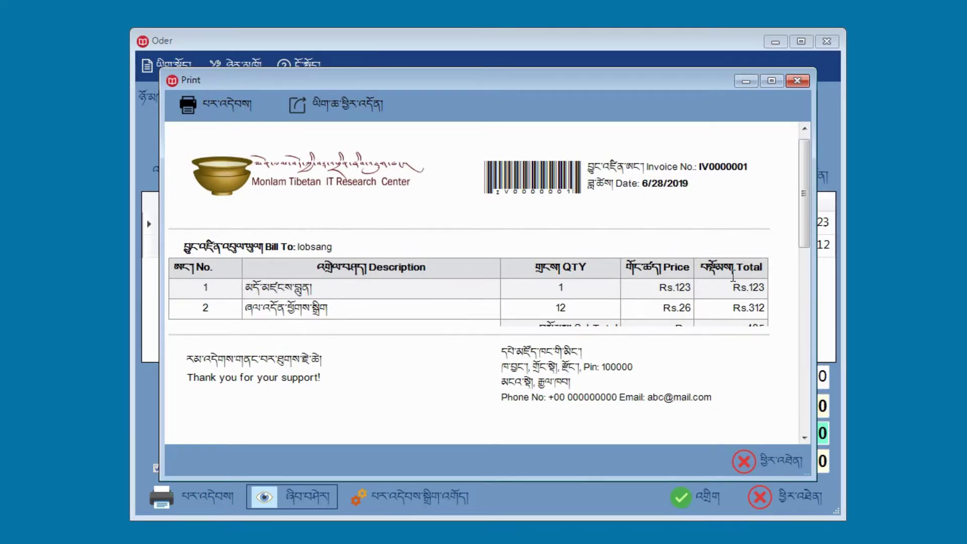
pyautogui.moveTo(809, 225); pyautogui.dragTo(808, 238)
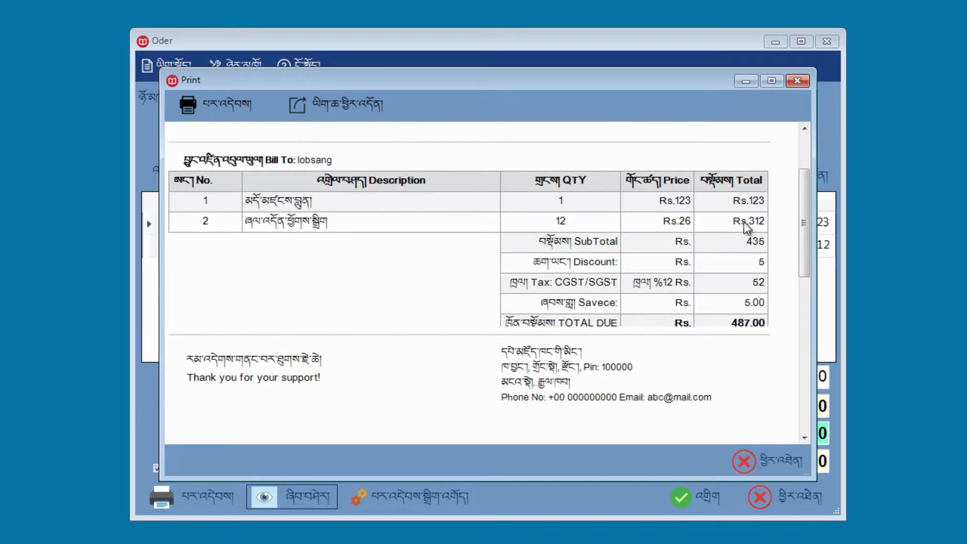
pyautogui.moveTo(802, 259)
pyautogui.mouseDown()
pyautogui.moveTo(804, 281)
pyautogui.moveTo(807, 270)
pyautogui.mouseUp()
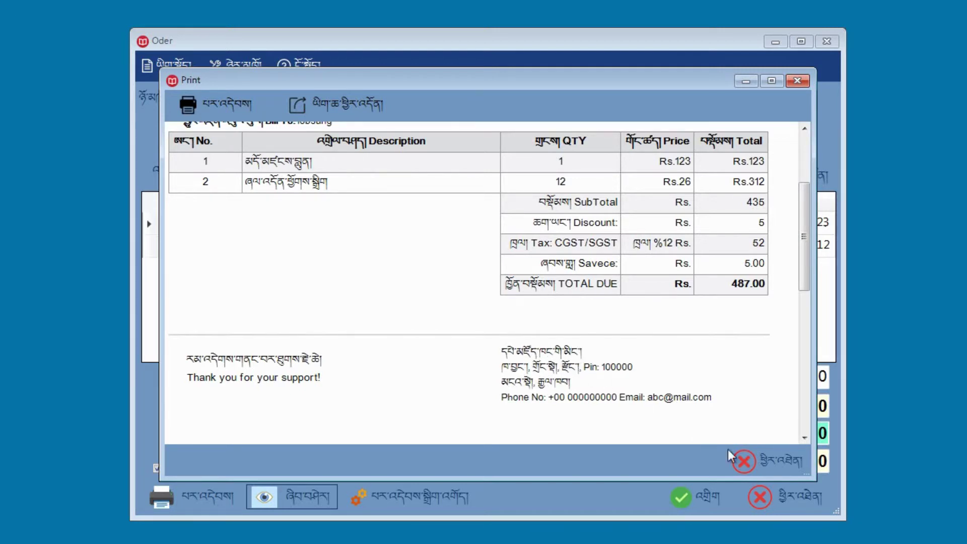
pyautogui.click(744, 462)
# Choose the Canon MF3010 printer in the print settings and close the dialog without applying it
pyautogui.click(421, 495)
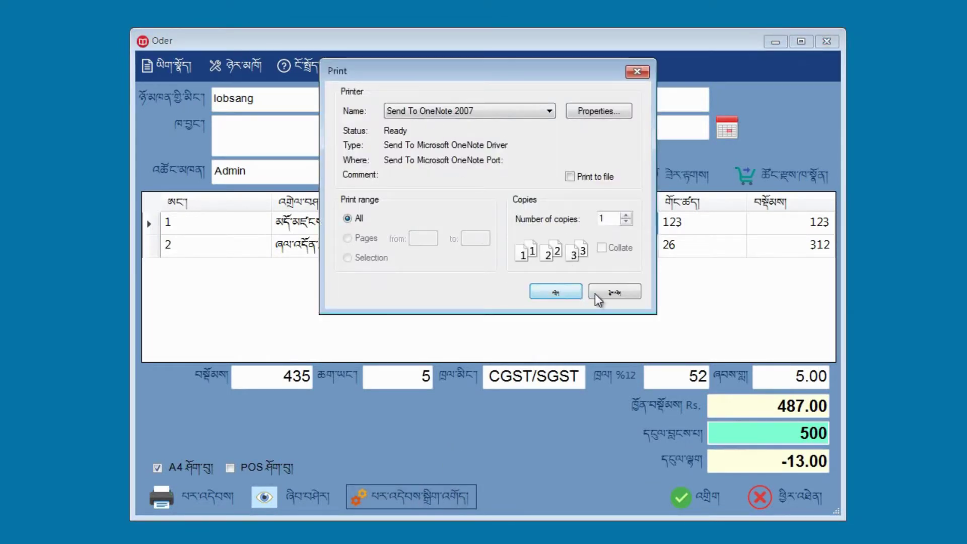
pyautogui.click(548, 112)
pyautogui.click(472, 129)
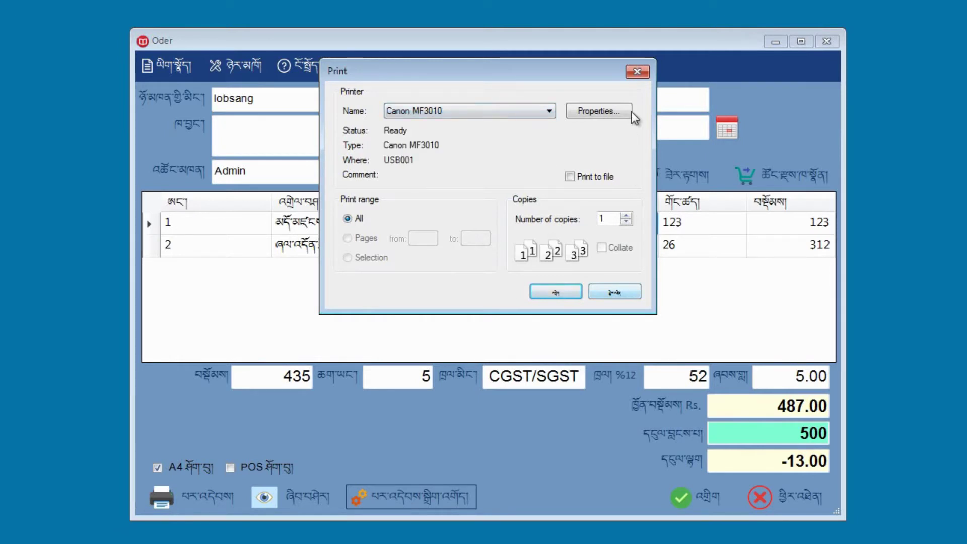
pyautogui.click(638, 72)
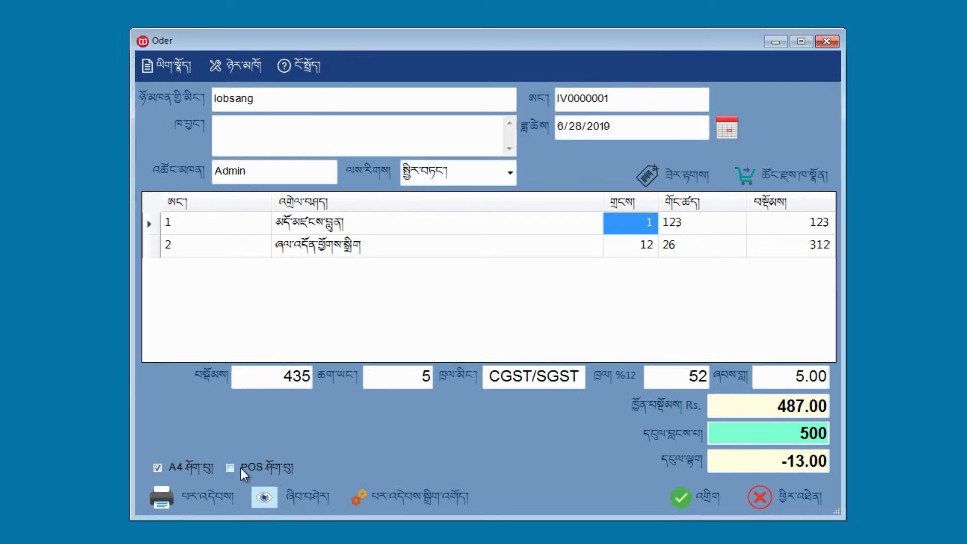
# Preview the invoice in POS paper format, review its items, tax, discount and total, and close the preview and the order window
pyautogui.click(289, 498)
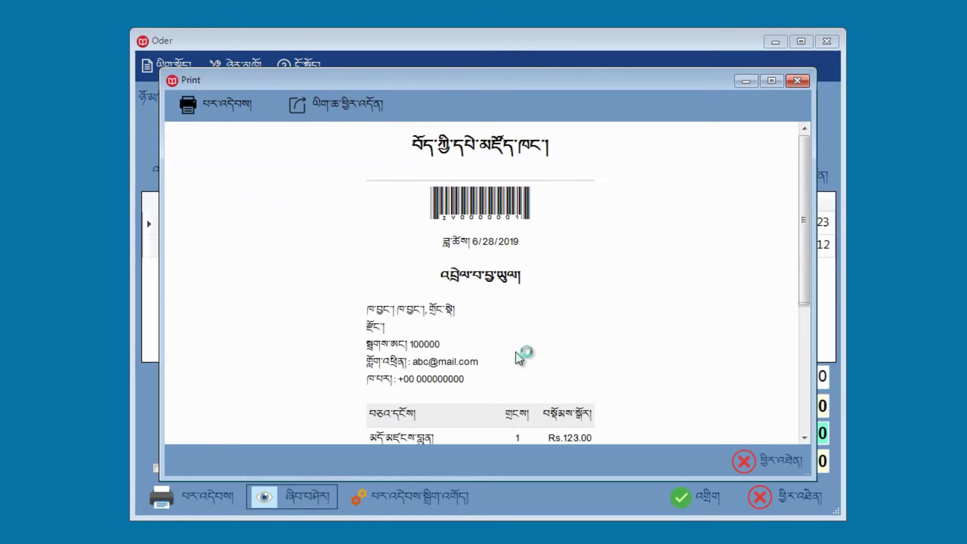
pyautogui.moveTo(806, 217); pyautogui.dragTo(805, 321)
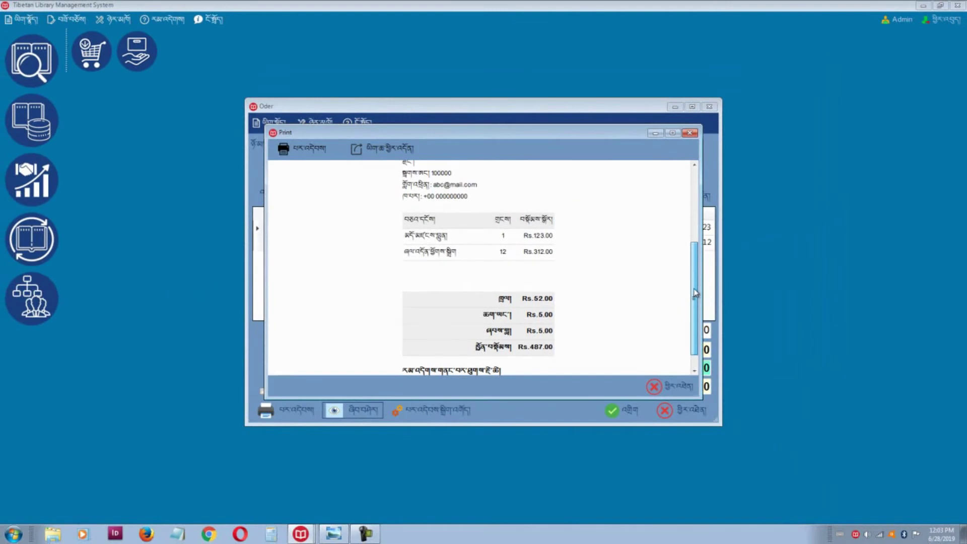
pyautogui.moveTo(696, 293); pyautogui.dragTo(687, 319)
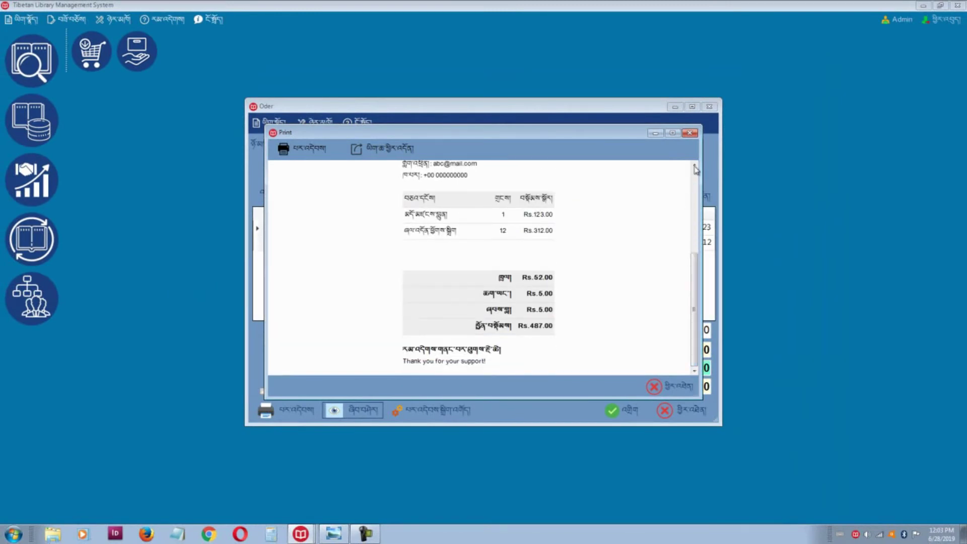
pyautogui.click(689, 134)
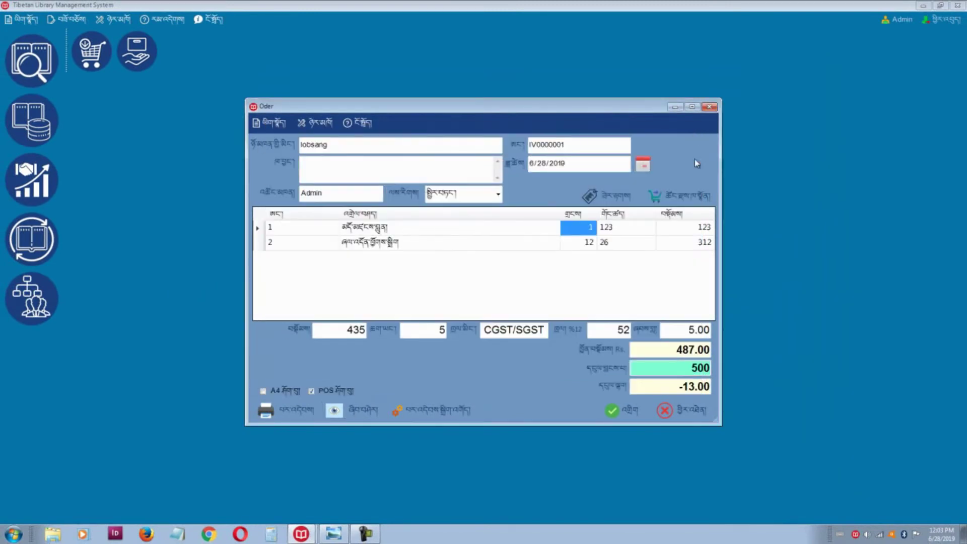
pyautogui.click(709, 108)
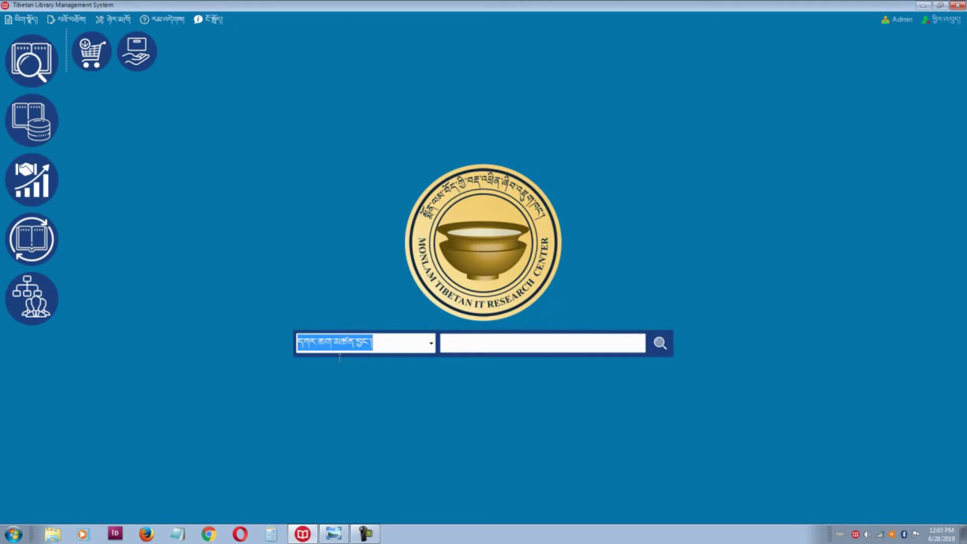
pyautogui.click(370, 530)
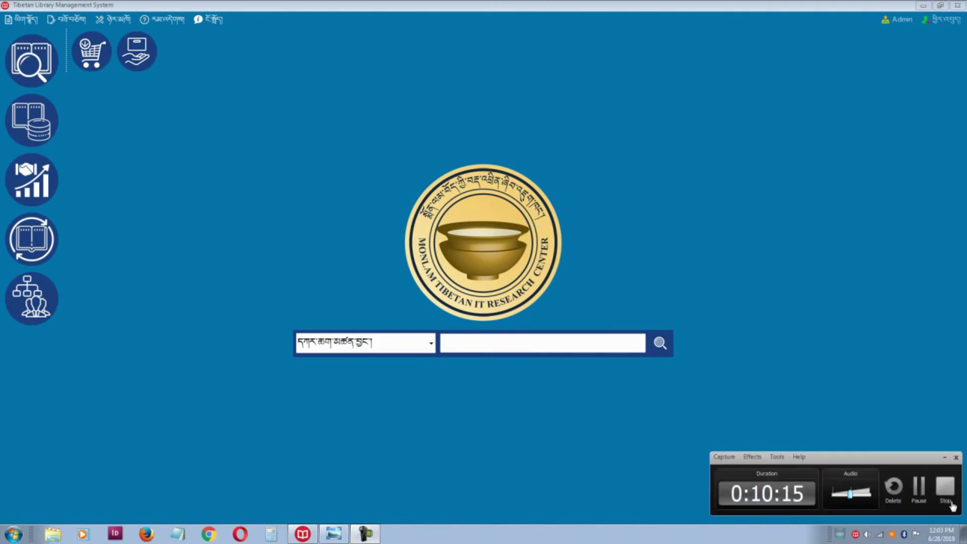
pyautogui.click(953, 507)
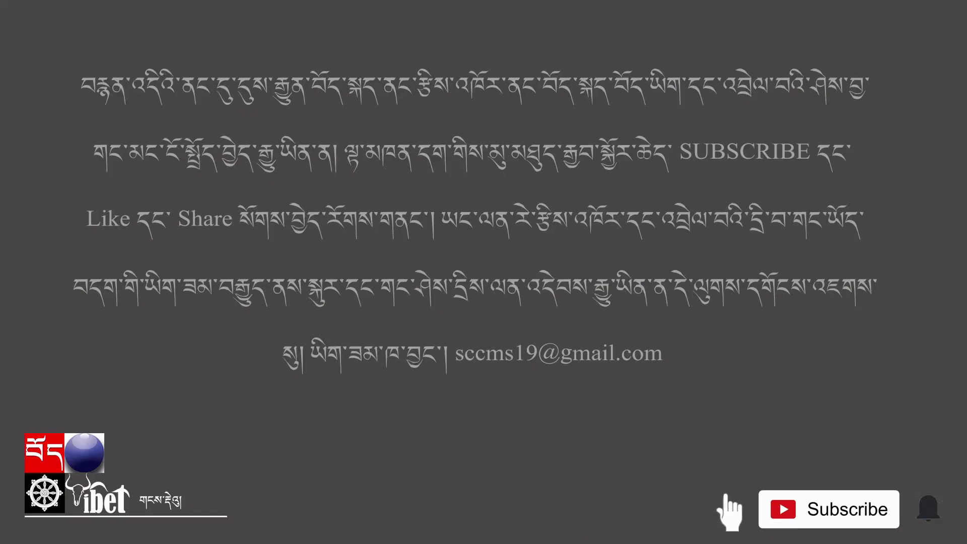